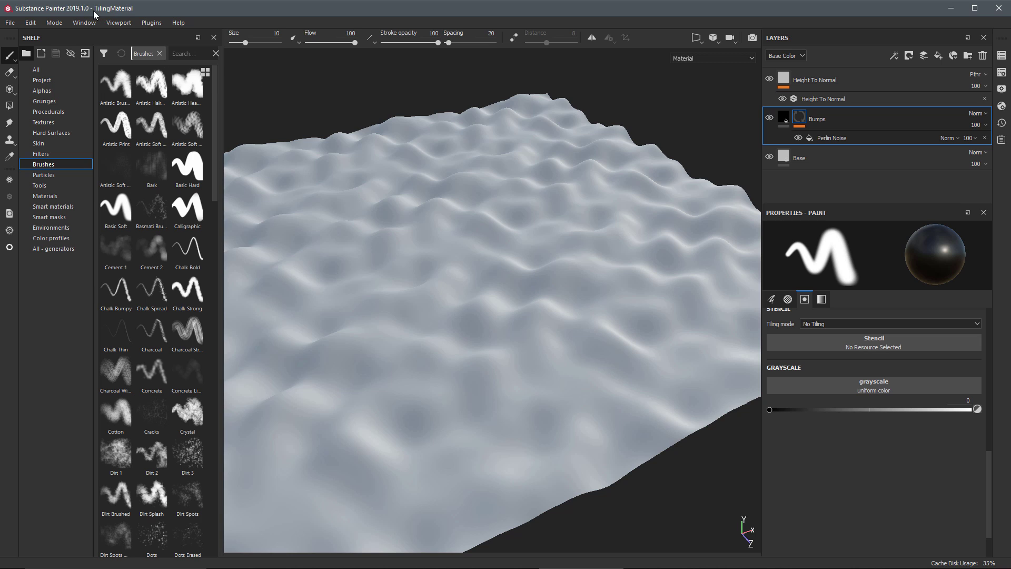
- Browse the File and Viewport menus, then open Shader Settings: Height displacement at 0.19, 32 subdivisions
click(11, 23)
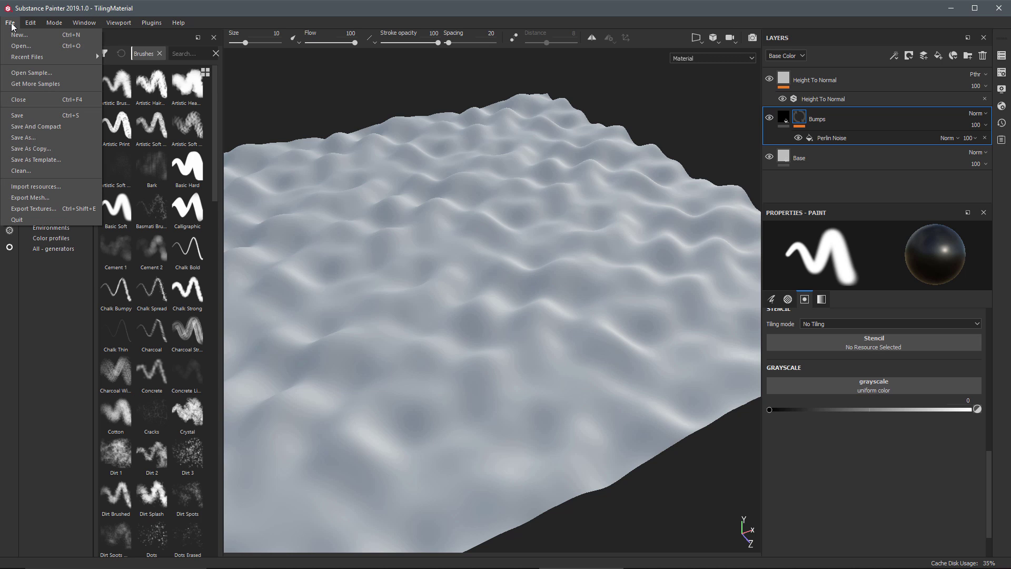
click(113, 23)
click(245, 12)
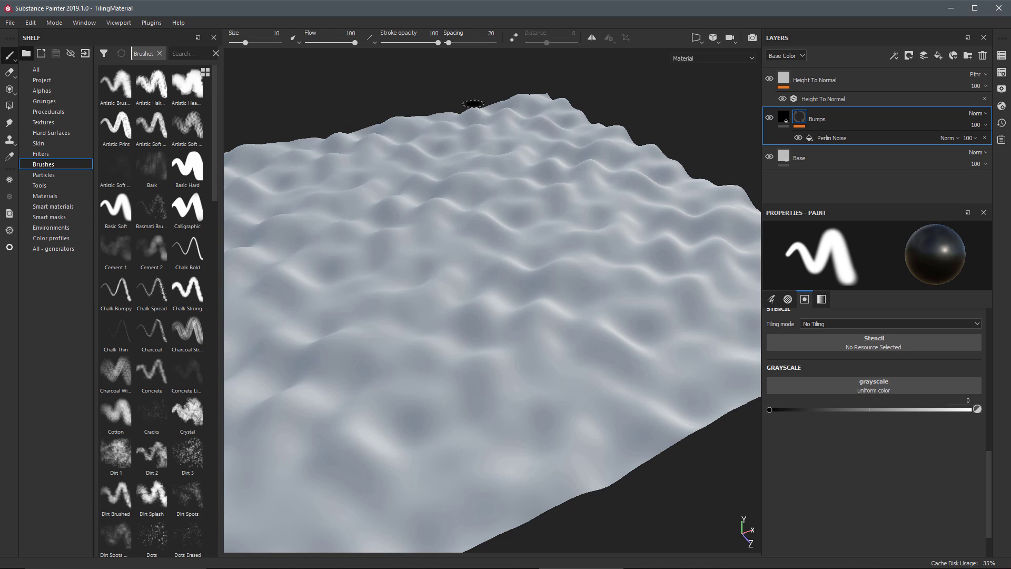
mouse_move(492, 322)
alt+mouse_down()
mouse_move(476, 195)
mouse_move(432, 234)
mouse_move(490, 289)
mouse_move(451, 237)
alt+mouse_up()
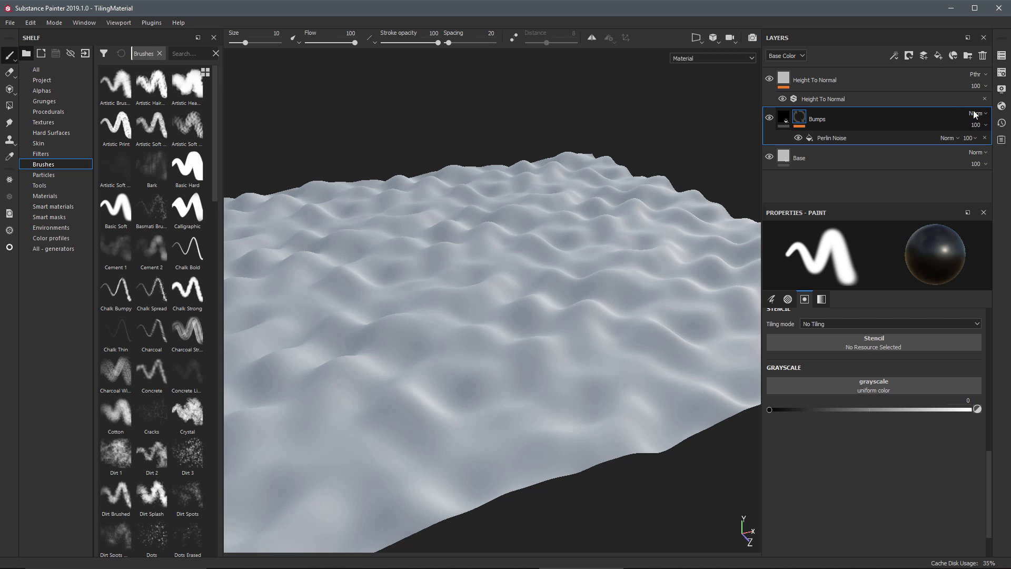
click(1002, 106)
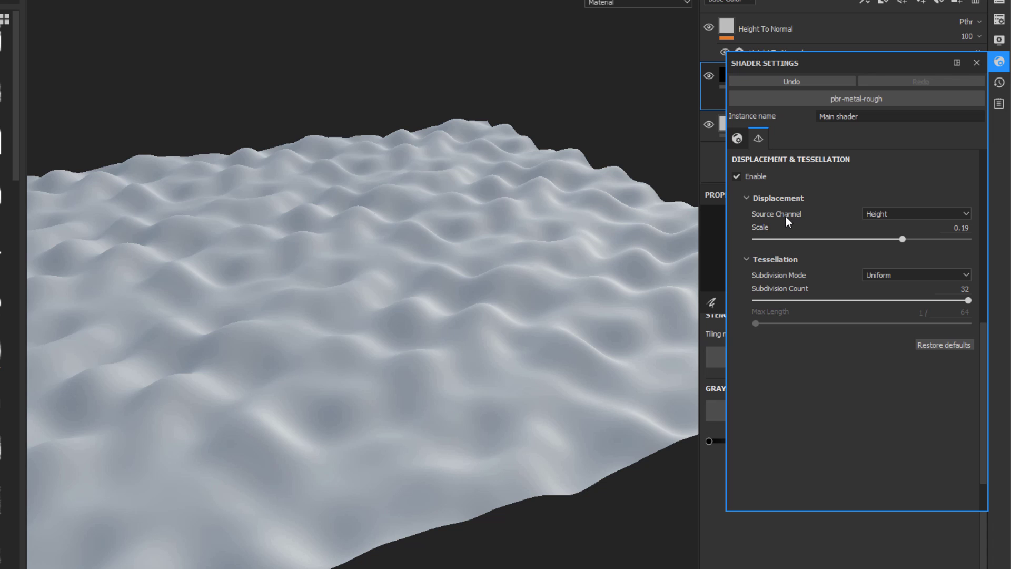
- Keep Height displacement and Uniform mode; set scale to 0.21 and subdivision count to 23.79
click(899, 214)
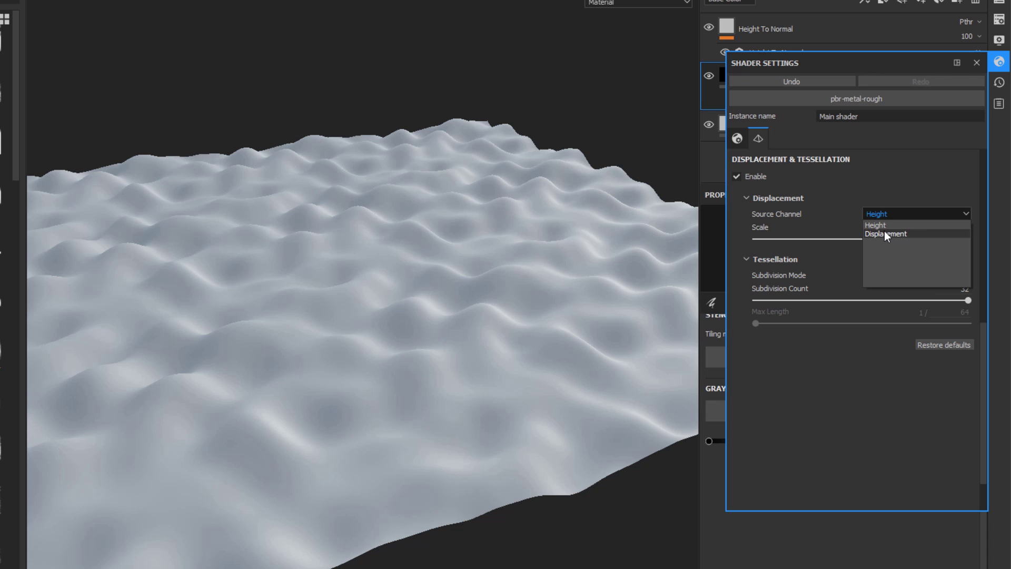
click(885, 226)
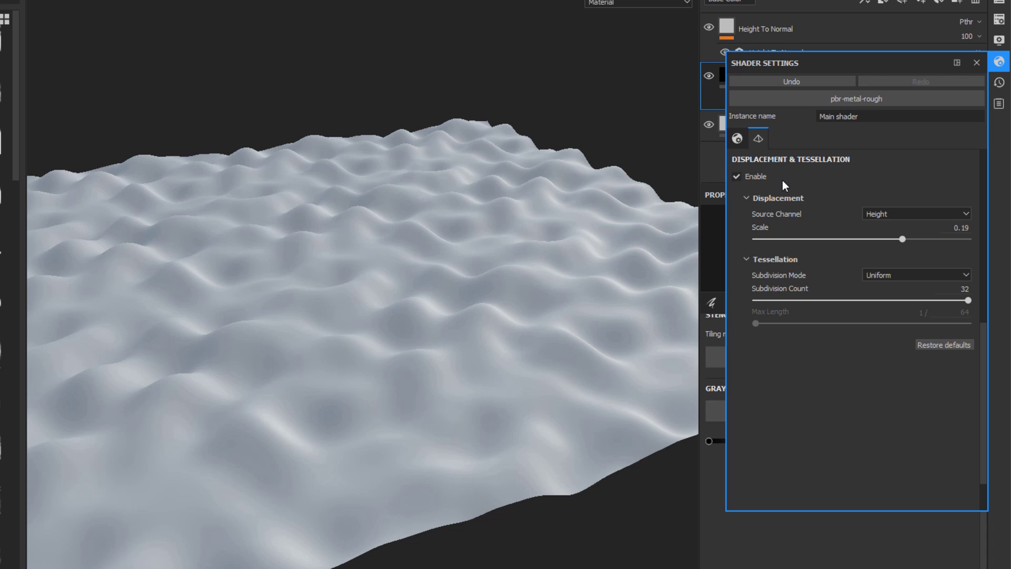
drag(902, 238, 905, 238)
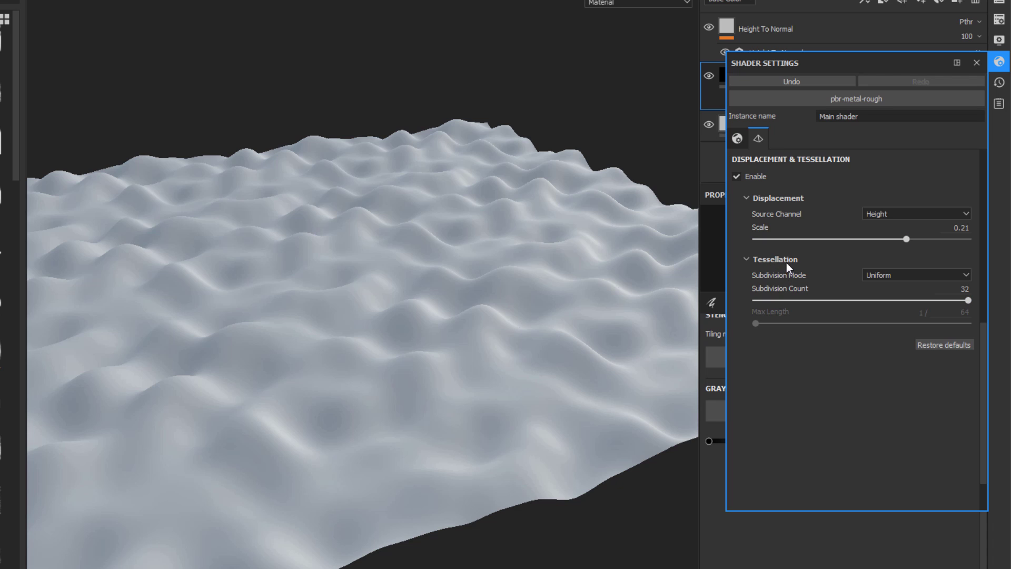
click(891, 275)
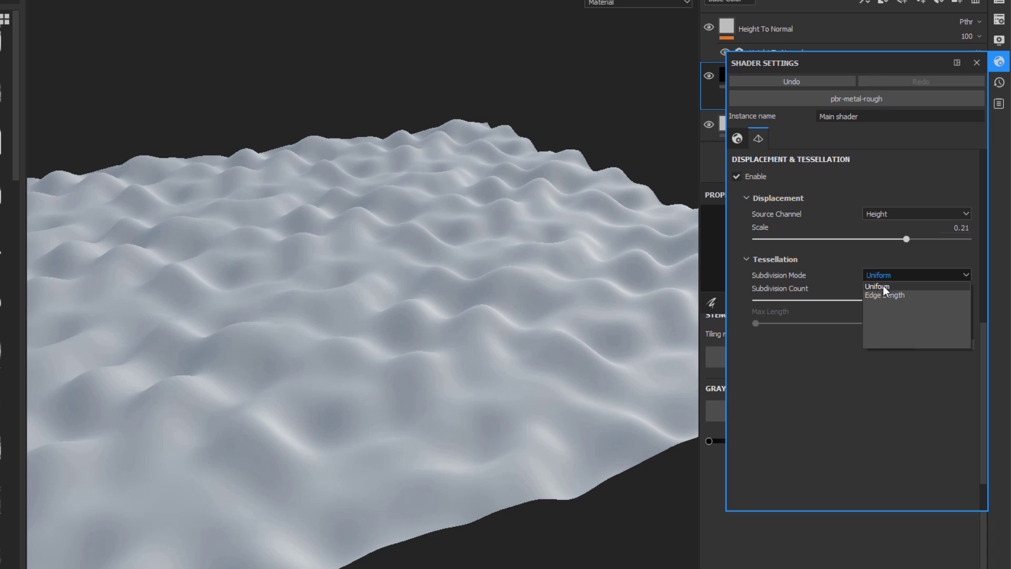
click(866, 275)
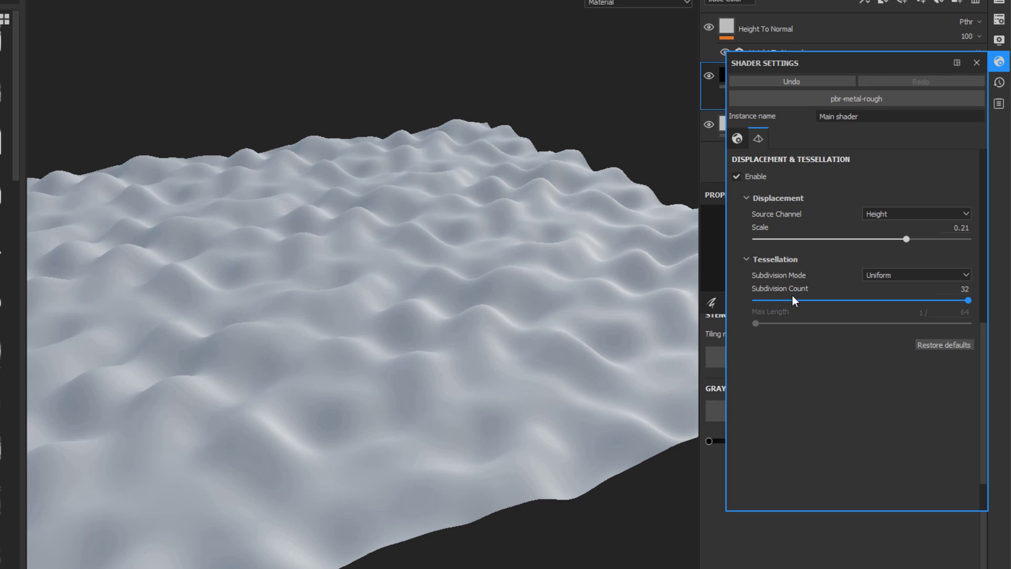
drag(959, 299, 913, 300)
- Try Edge Length subdivision, revert to Uniform, and close the shader settings
click(891, 275)
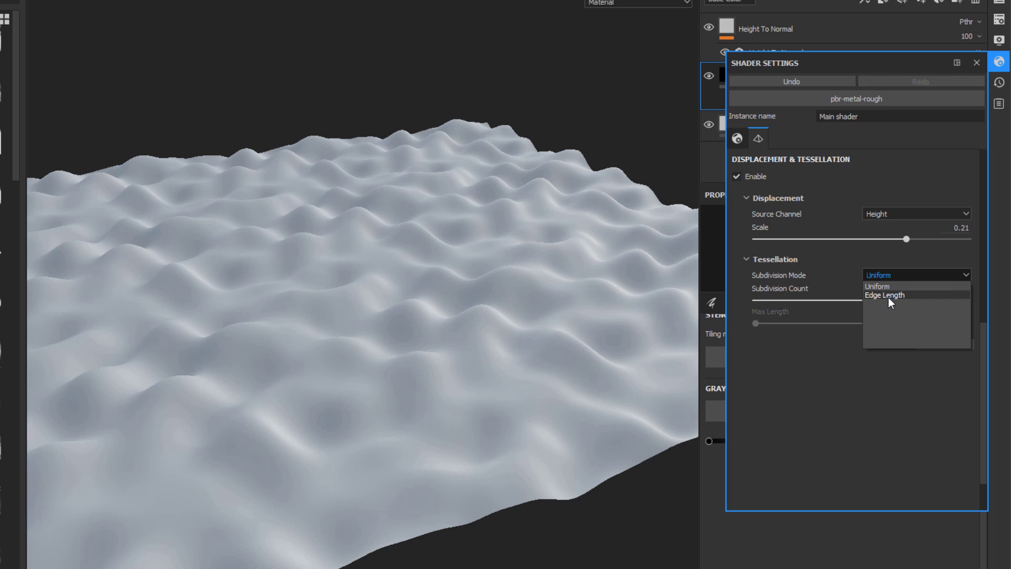
click(891, 297)
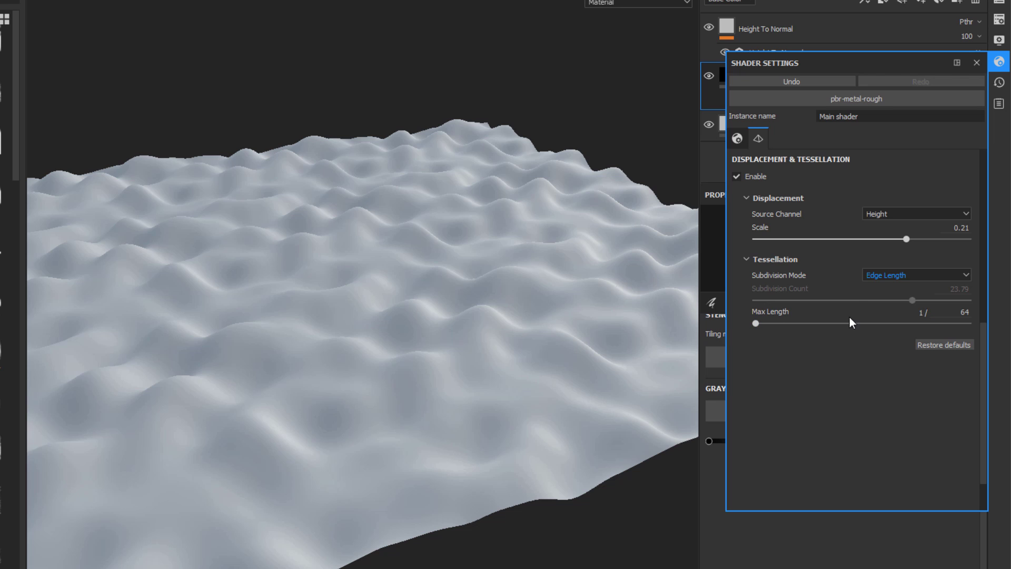
click(877, 274)
click(870, 287)
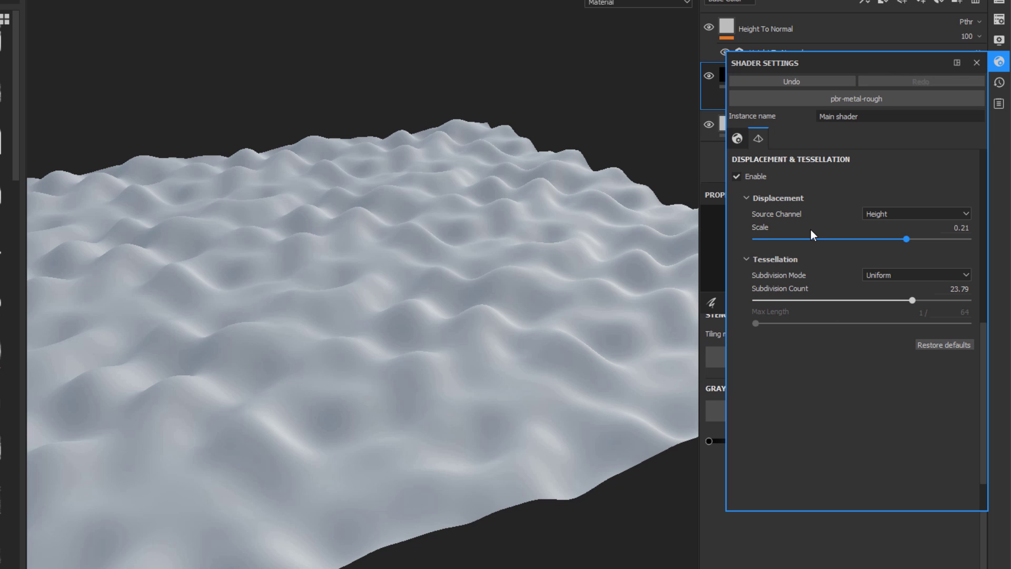
click(977, 62)
click(727, 76)
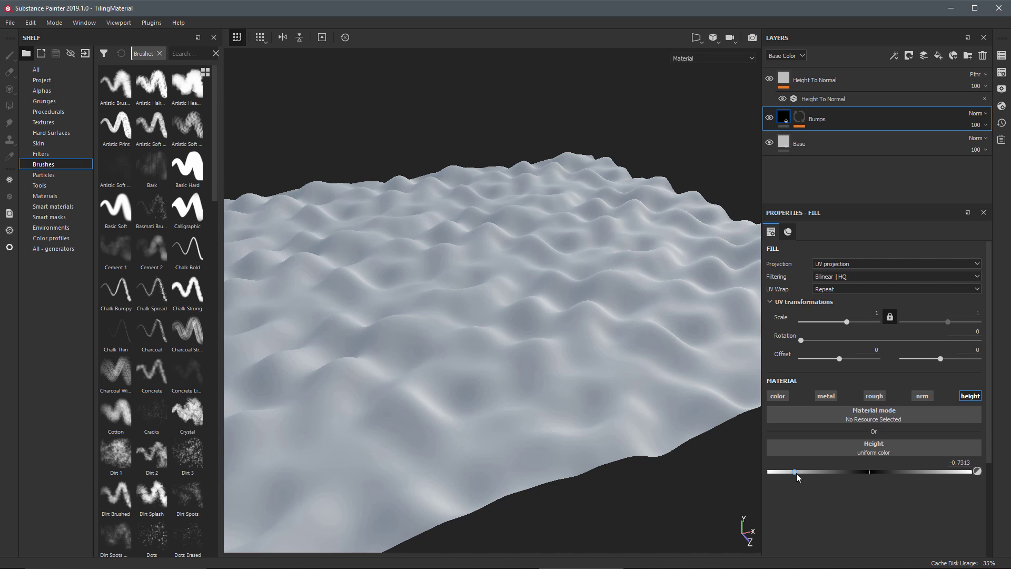
click(799, 118)
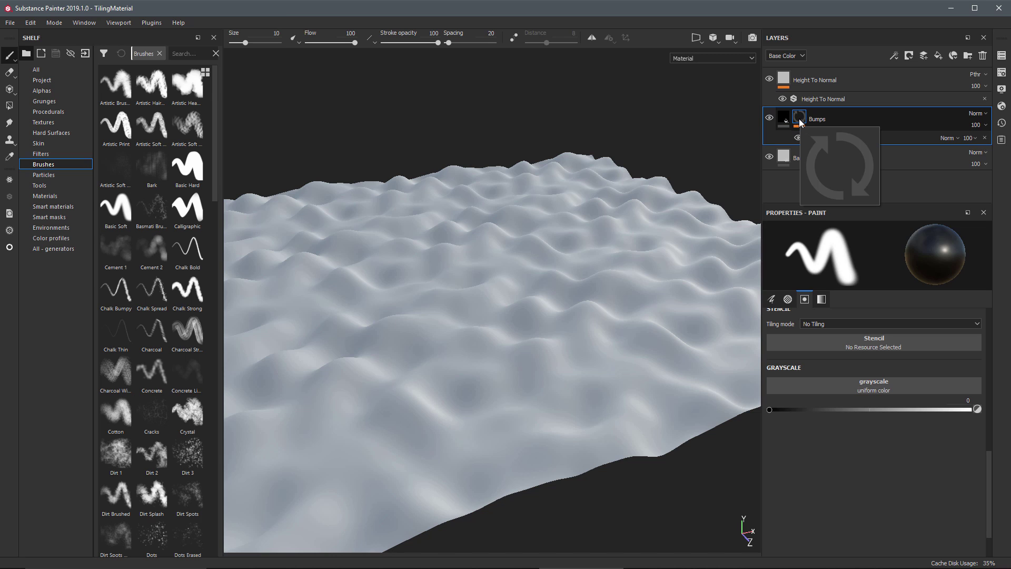
click(838, 141)
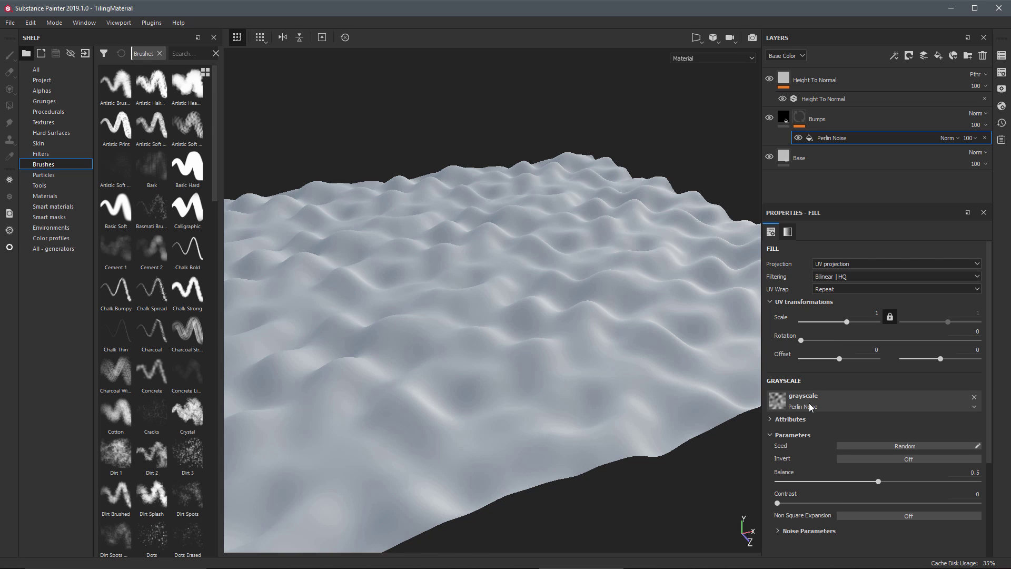
alt+click(801, 116)
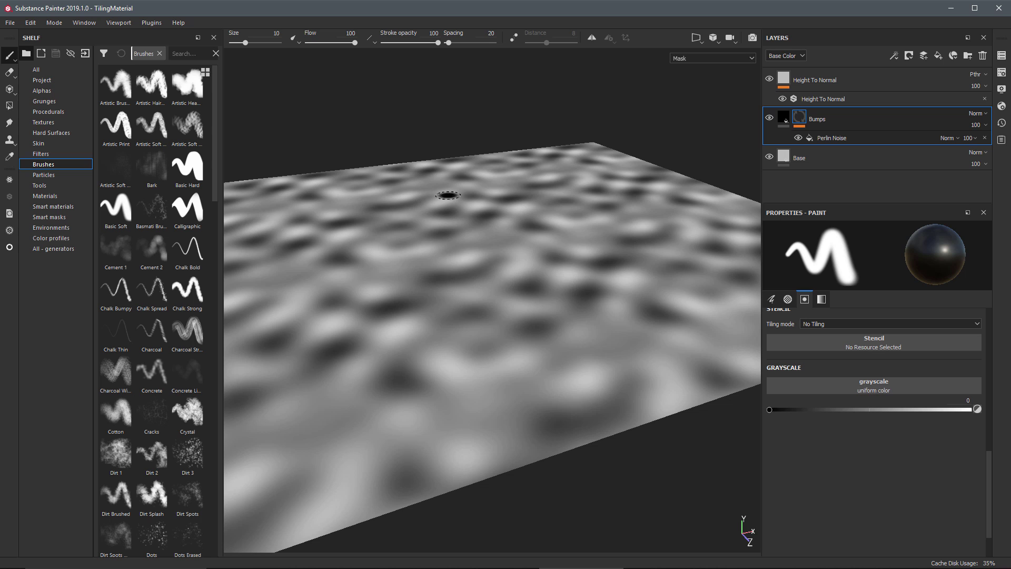
alt+drag(546, 261, 587, 276)
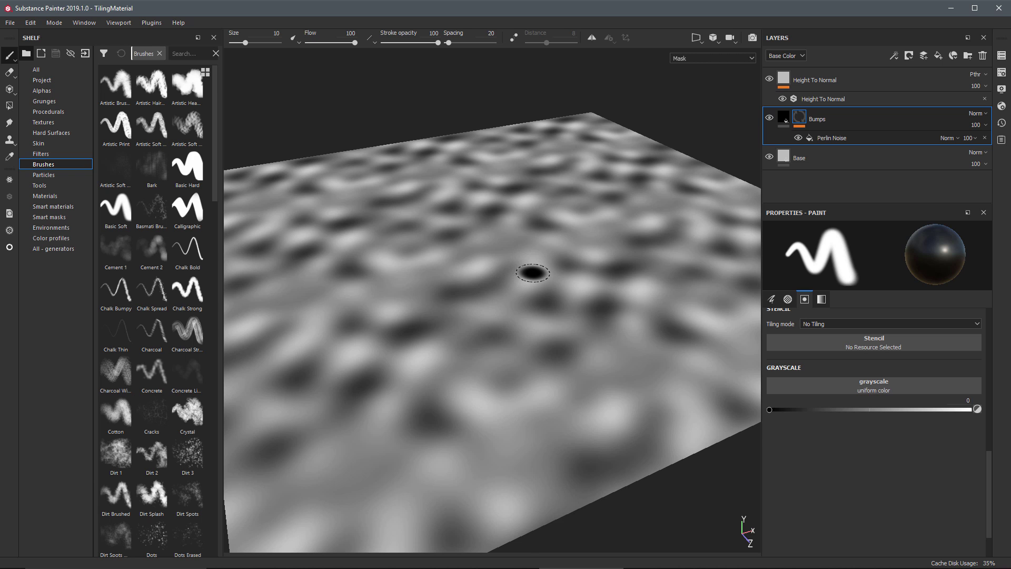
key(m)
mouse_move(542, 300)
alt+mouse_down()
mouse_move(534, 297)
mouse_move(542, 334)
mouse_move(551, 323)
alt+mouse_up()
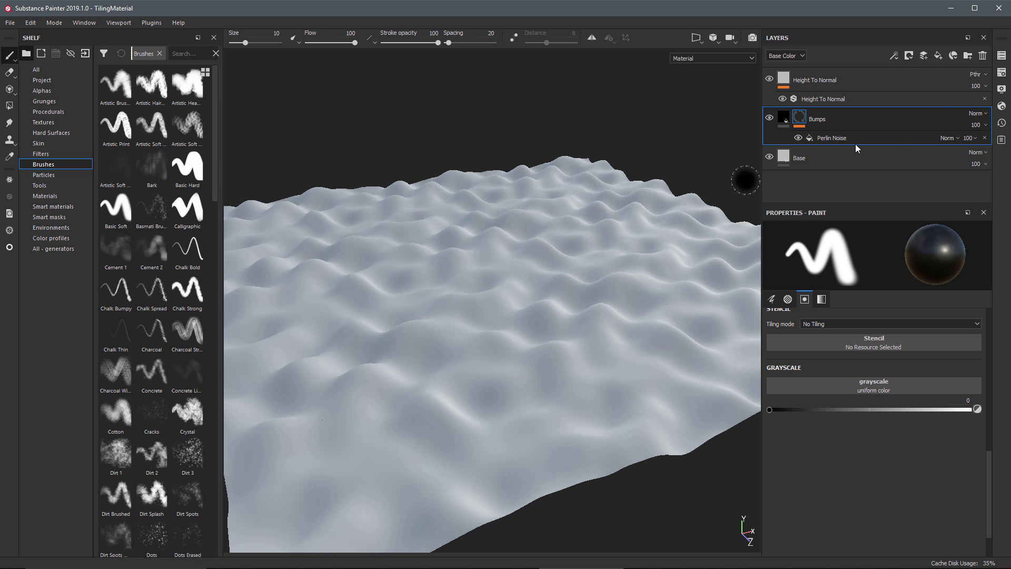
click(1002, 88)
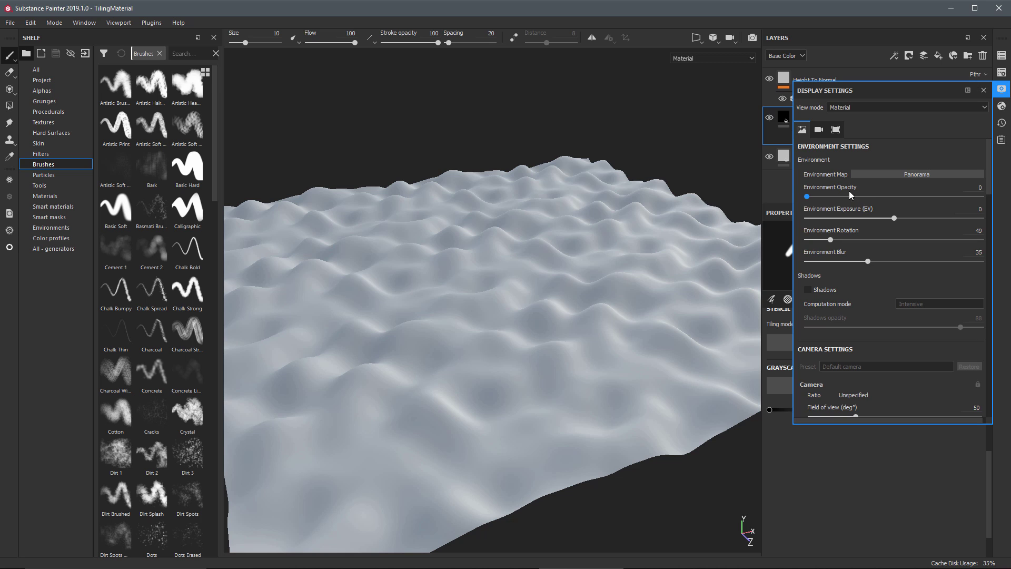
scroll(899, 314, down, 10)
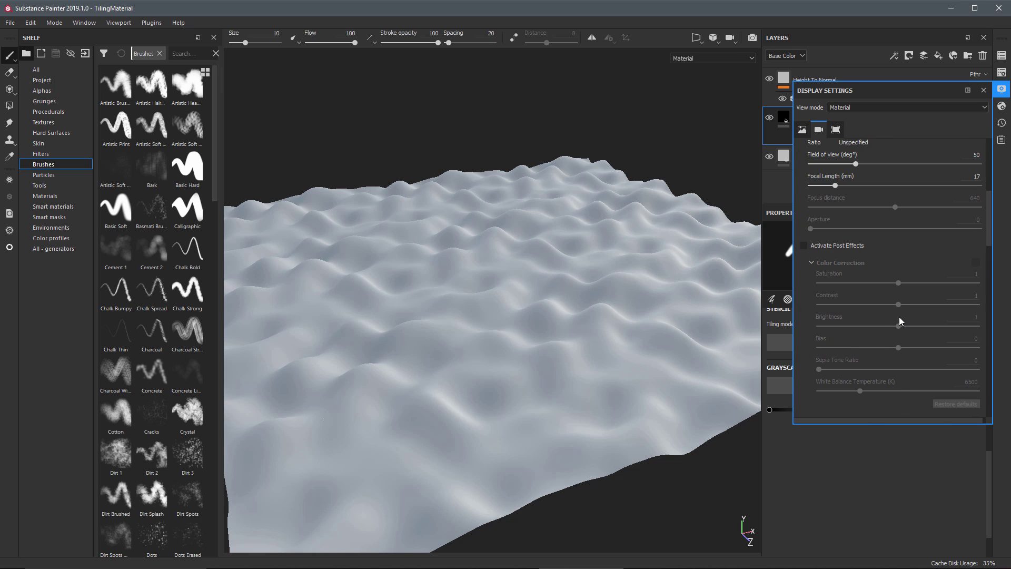
scroll(902, 323, down, 10)
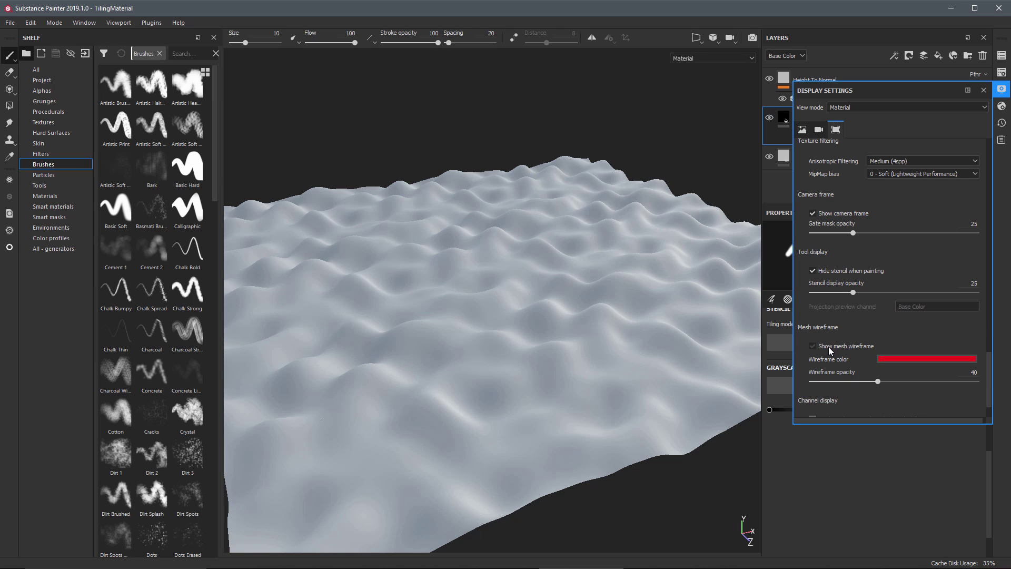
click(830, 347)
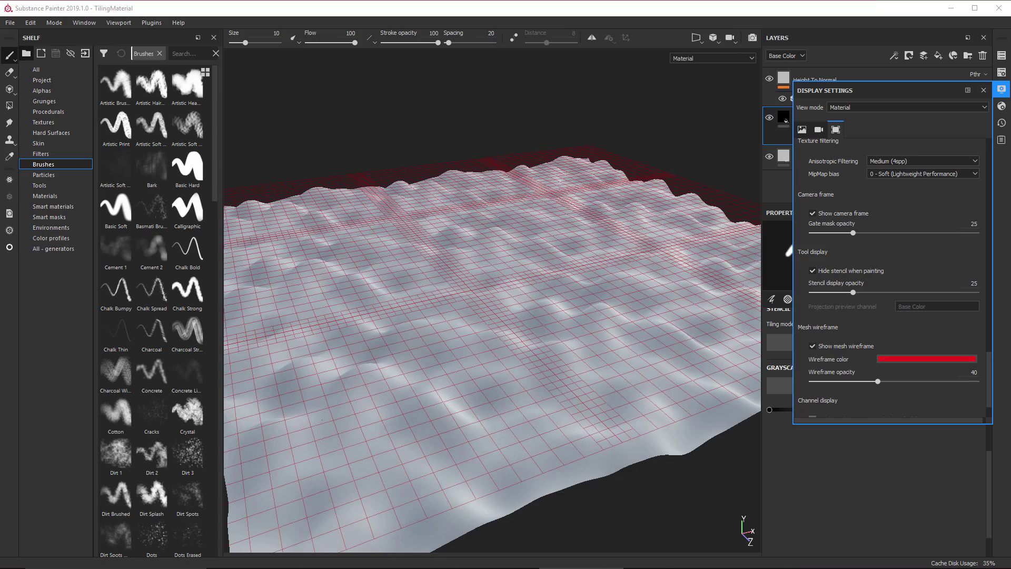
alt+drag(590, 328, 618, 368)
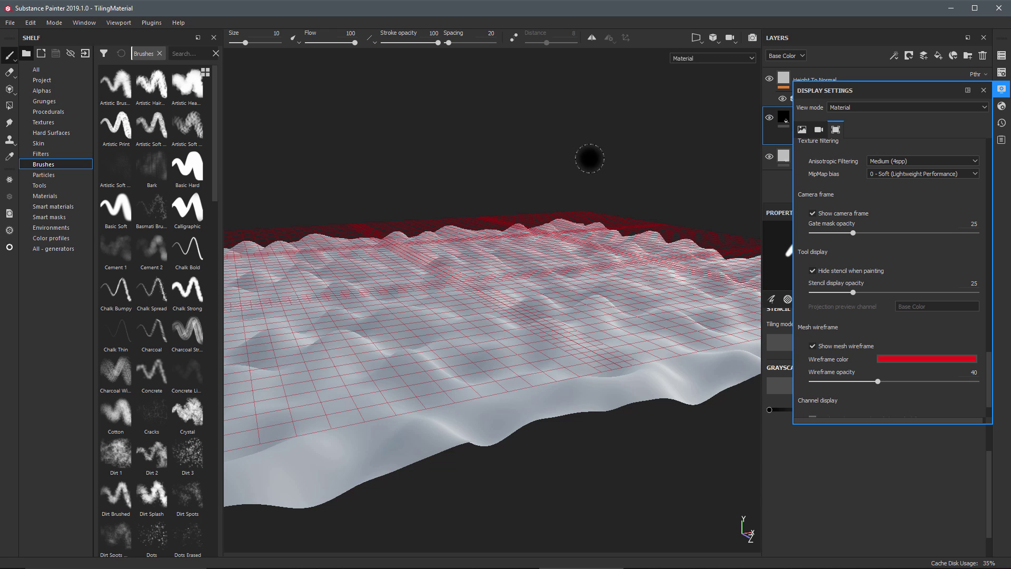
mouse_move(546, 214)
alt+mouse_down()
mouse_move(561, 259)
mouse_move(560, 244)
mouse_move(546, 255)
mouse_move(578, 285)
alt+mouse_up()
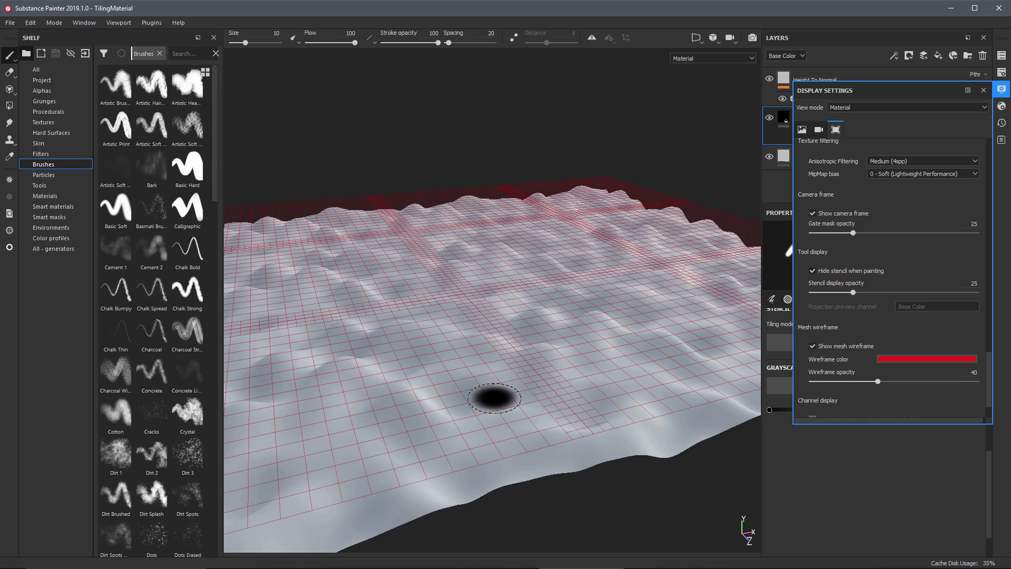
click(813, 346)
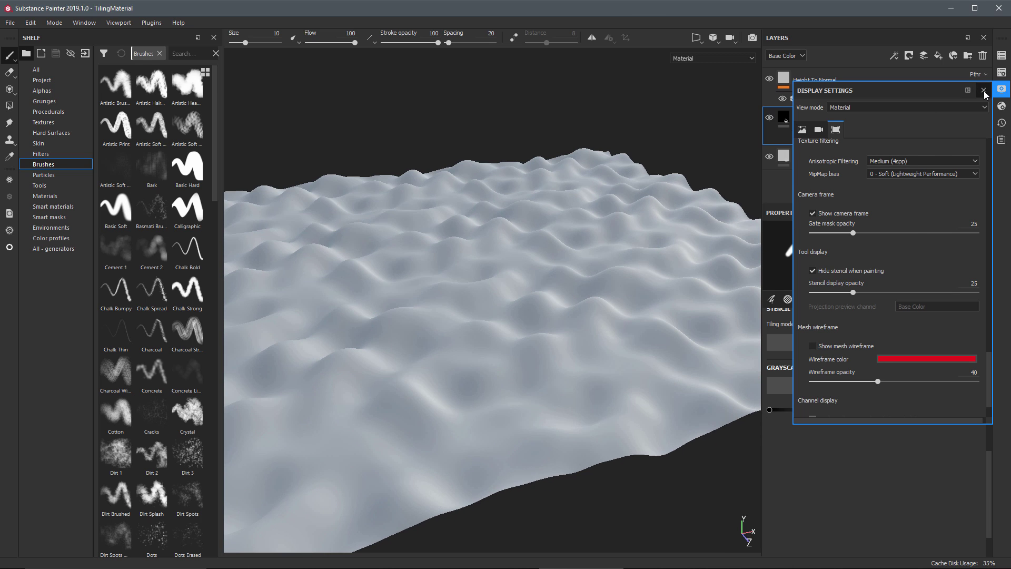
click(984, 90)
mouse_move(601, 283)
alt+mouse_down()
mouse_move(538, 294)
mouse_move(553, 287)
alt+mouse_up()
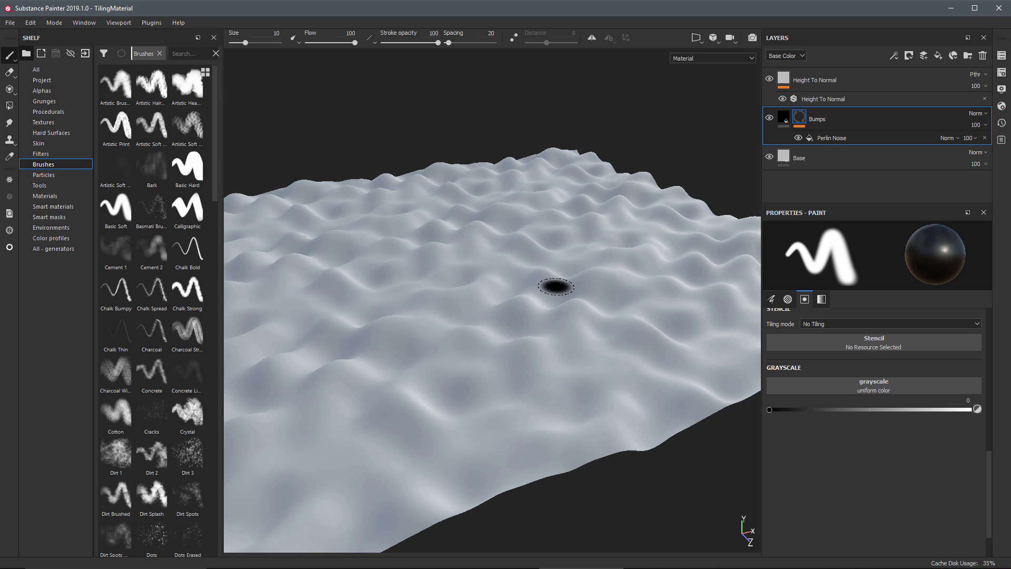
- Hide the Height To Normal layer and orbit the terrain to see it without bump shading
click(866, 88)
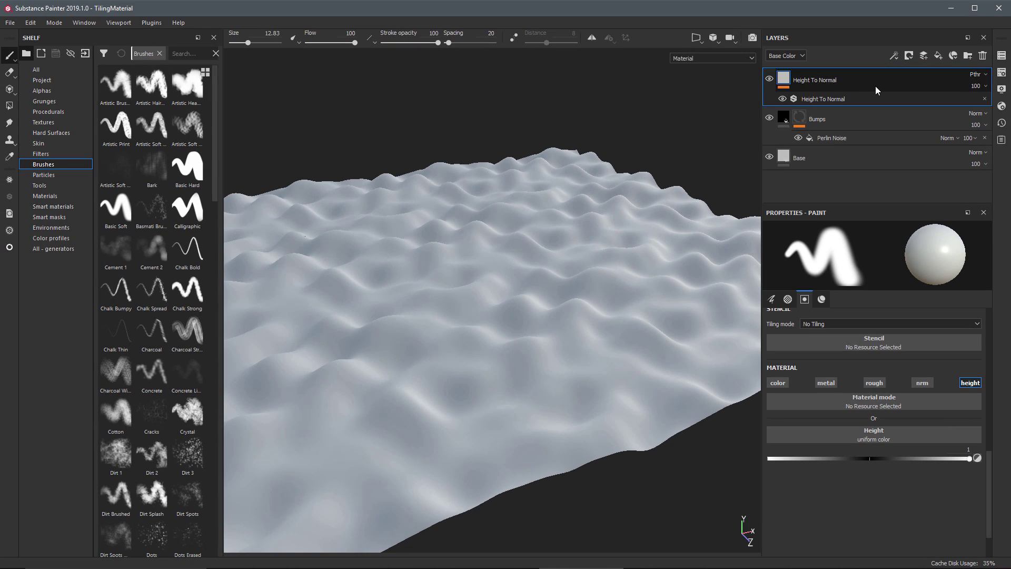
click(770, 80)
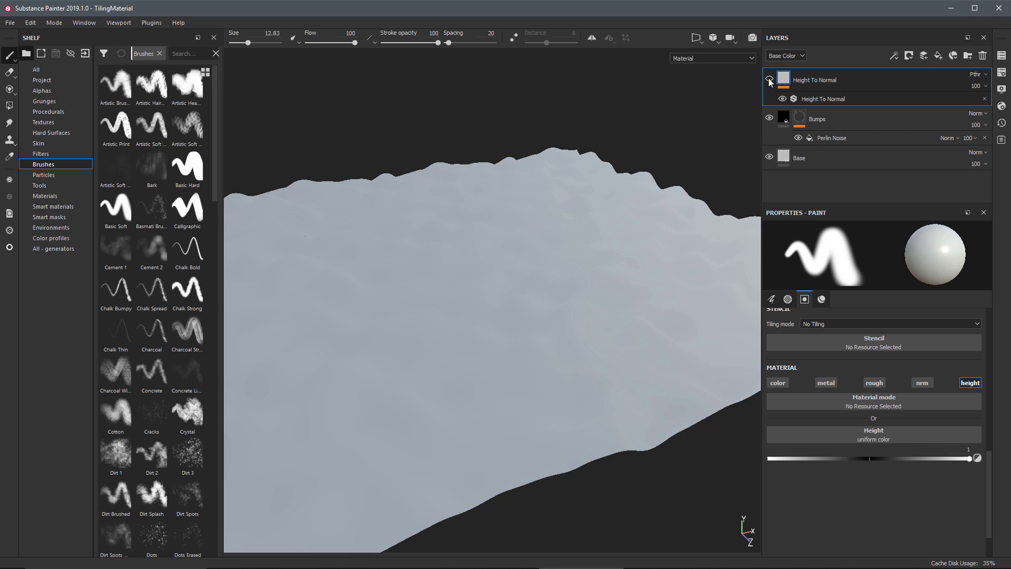
alt+drag(562, 365, 609, 381)
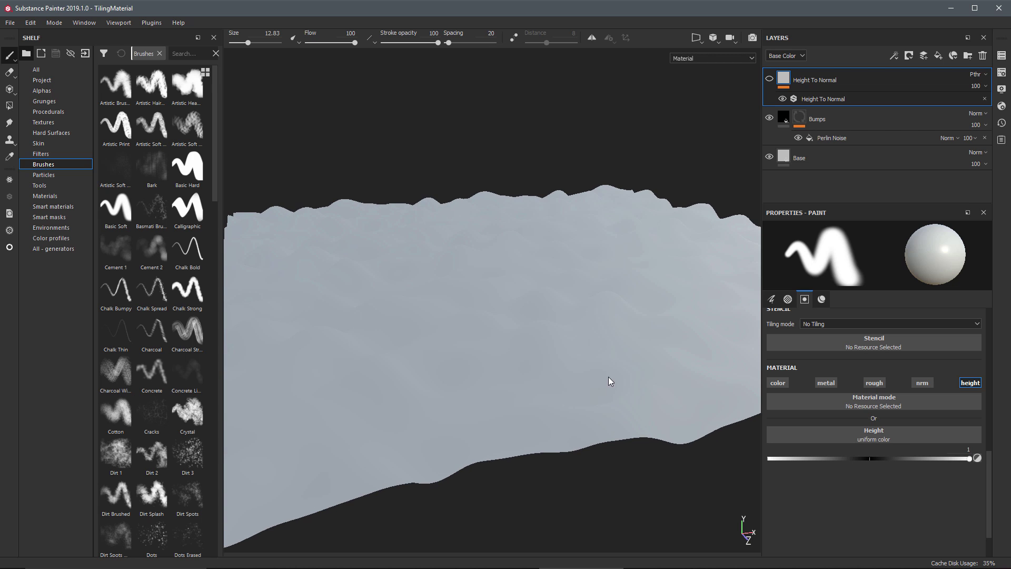
mouse_move(494, 249)
alt+mouse_down()
mouse_move(519, 291)
mouse_move(557, 260)
mouse_move(549, 295)
mouse_move(583, 274)
mouse_move(546, 268)
mouse_move(562, 286)
alt+mouse_up()
click(769, 79)
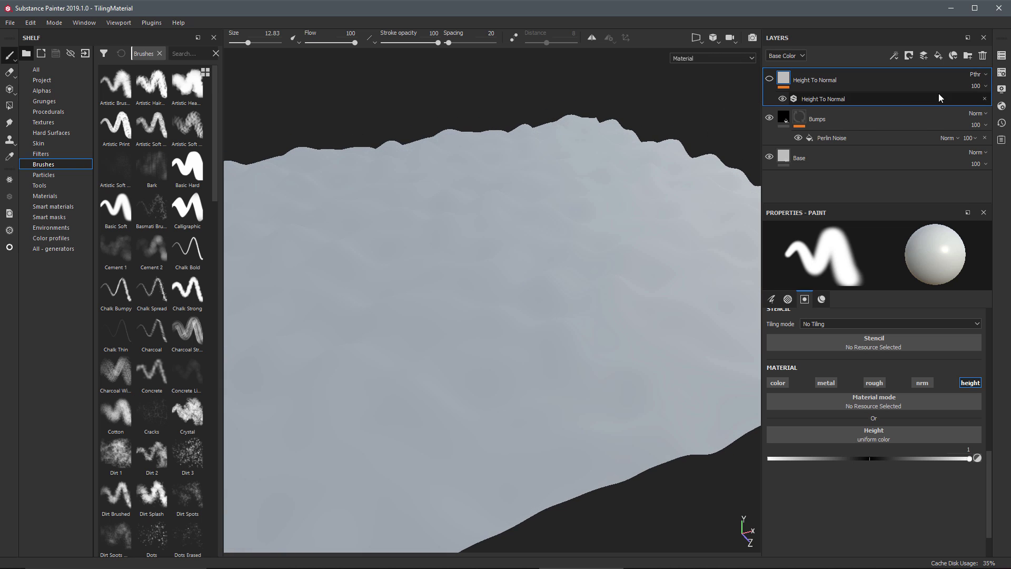
click(1002, 90)
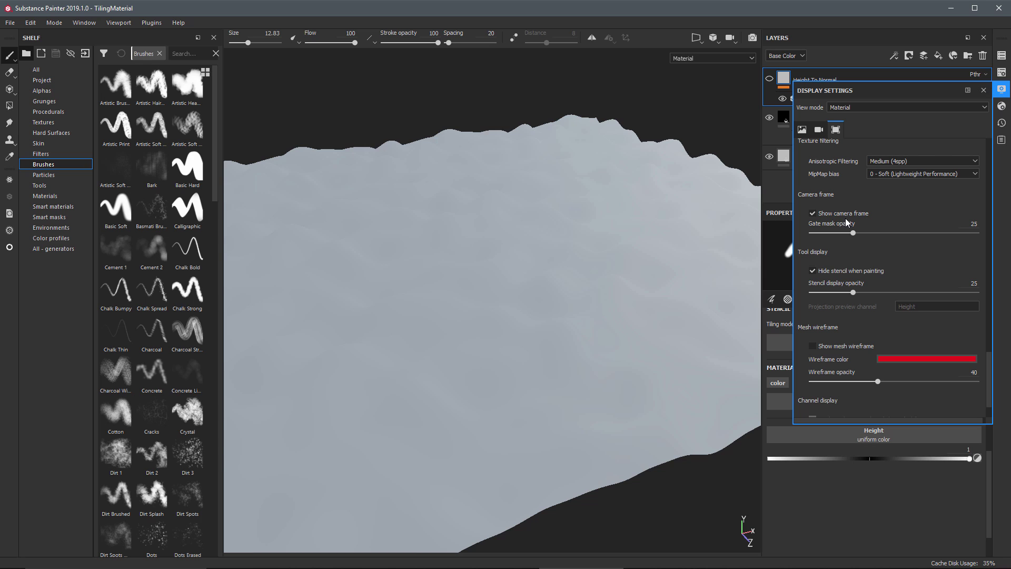
- Turn on viewport shadows and rotate the environment lighting from 49 to 40
click(802, 129)
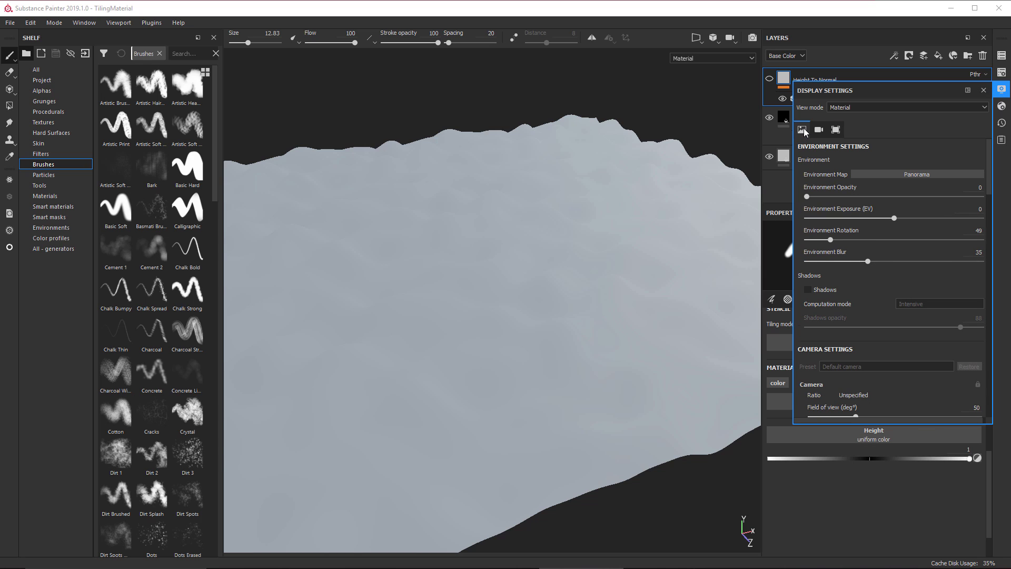
click(809, 291)
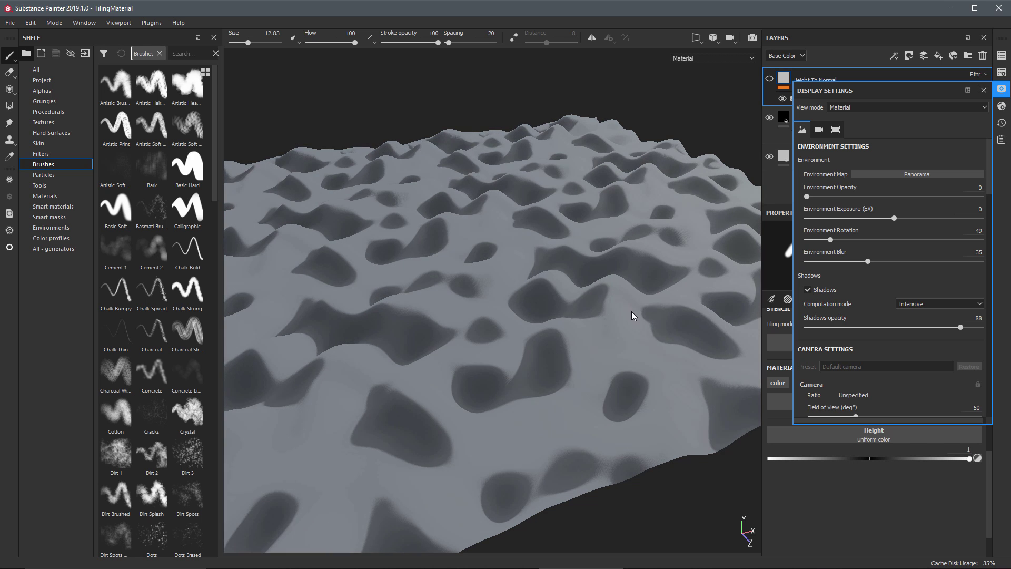
shift+right_drag(632, 311, 672, 315)
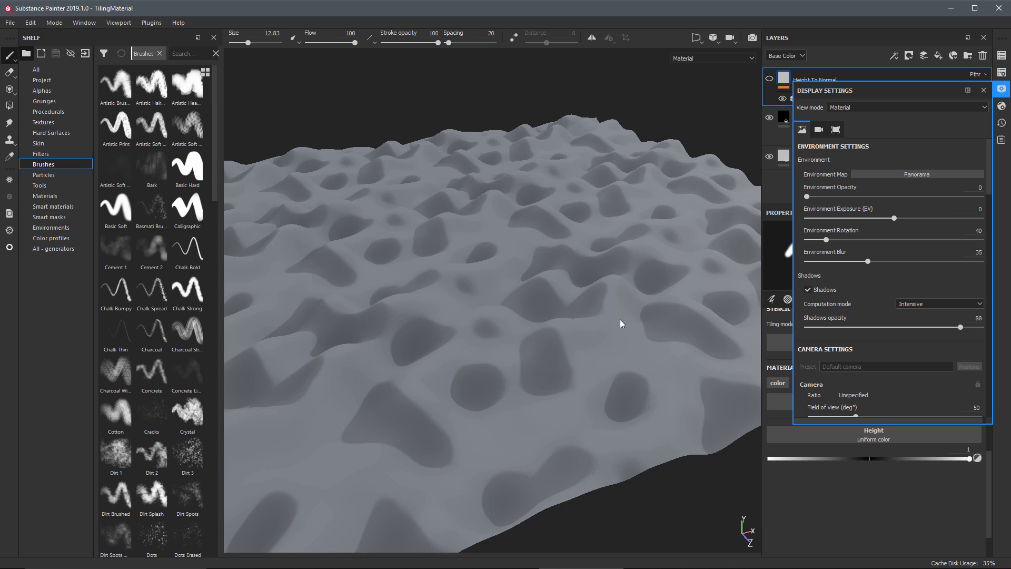
click(984, 91)
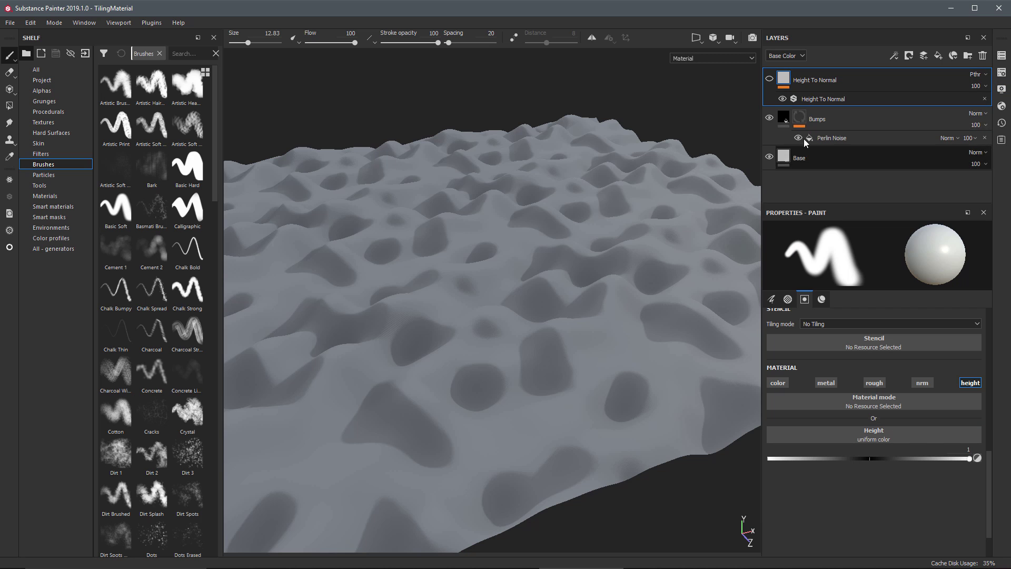
- Hide the Bumps layer to flatten the plane and turn viewport shadows back off
click(769, 118)
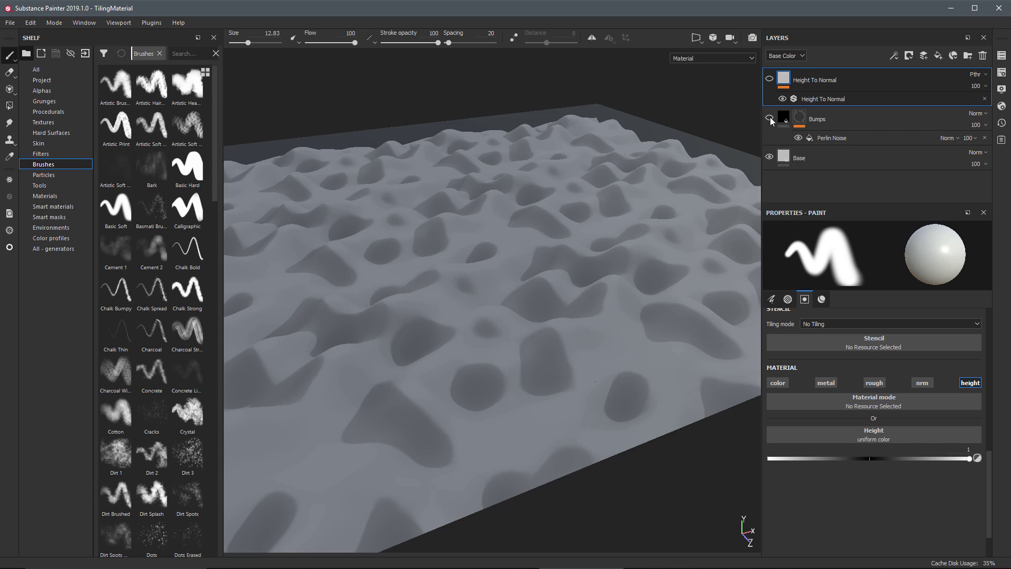
click(1003, 88)
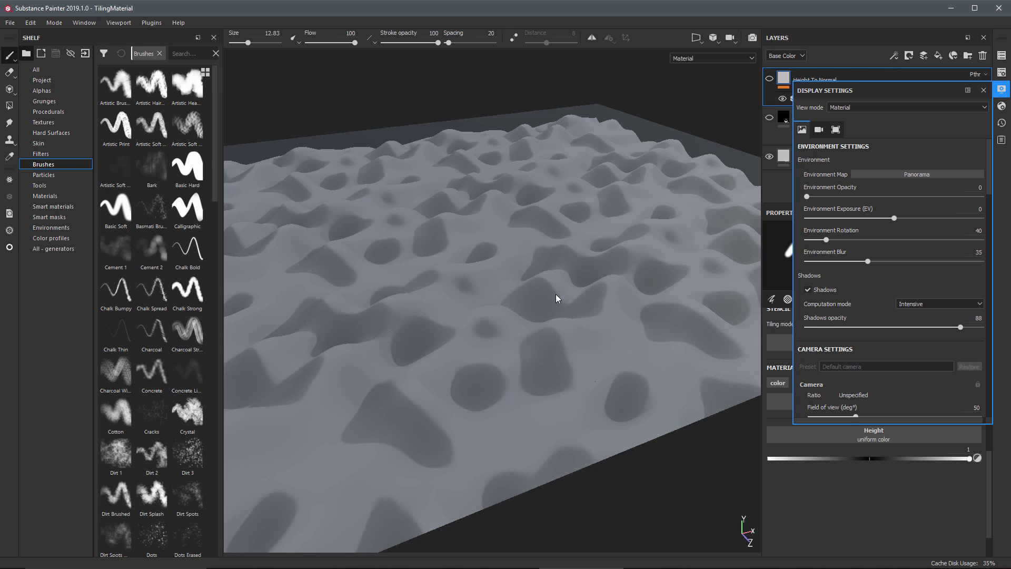
shift+right_drag(570, 307, 570, 307)
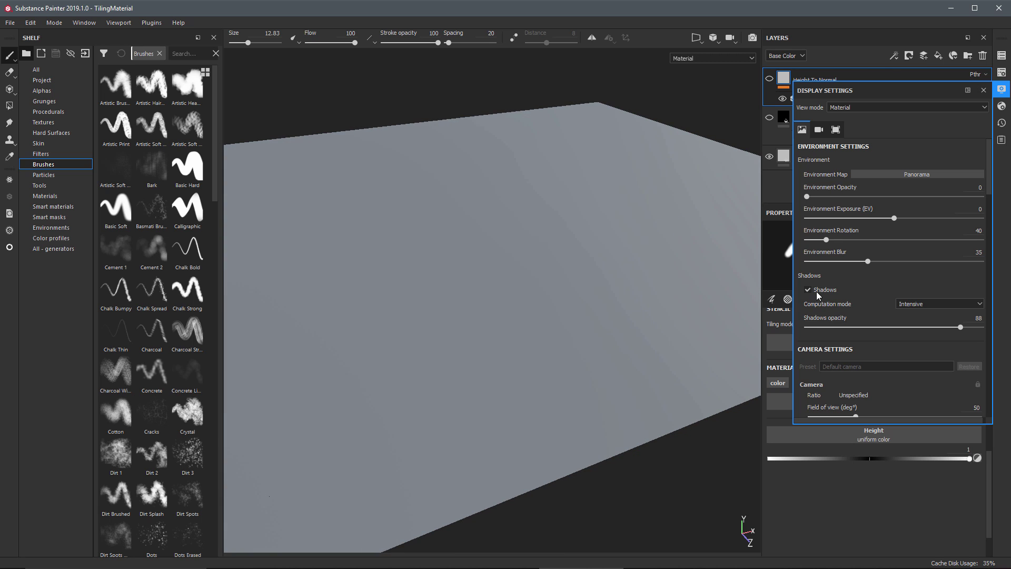
click(808, 290)
click(983, 90)
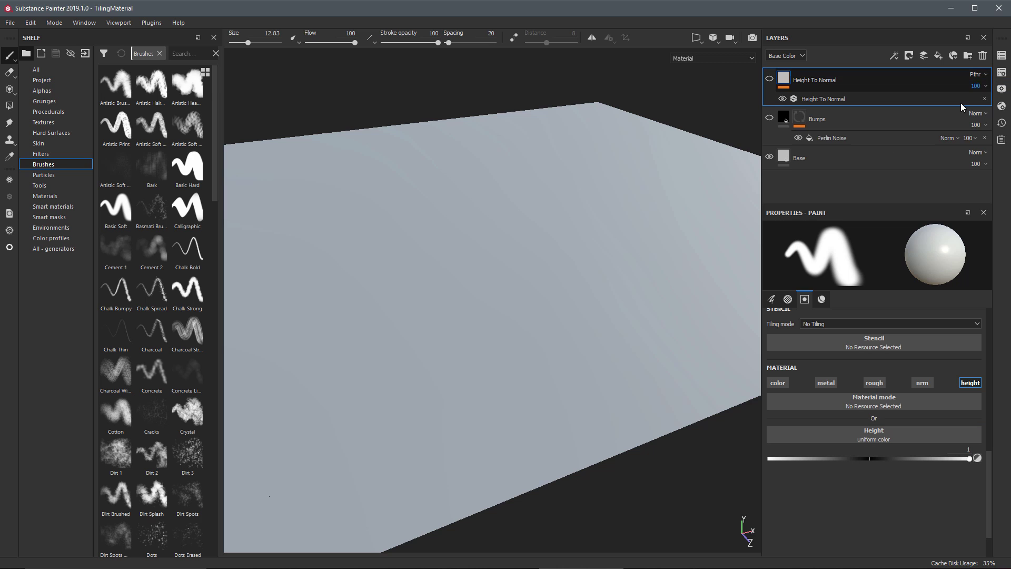
- Add a paint layer above Bumps with paint height 0.5504 and the soft brush, then inspect the raised strokes
click(857, 138)
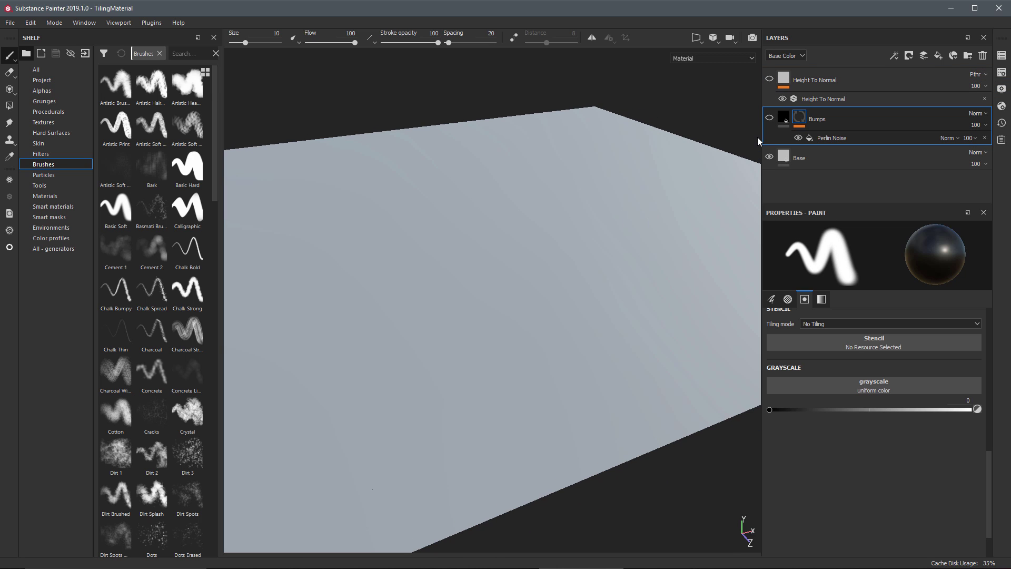
click(924, 57)
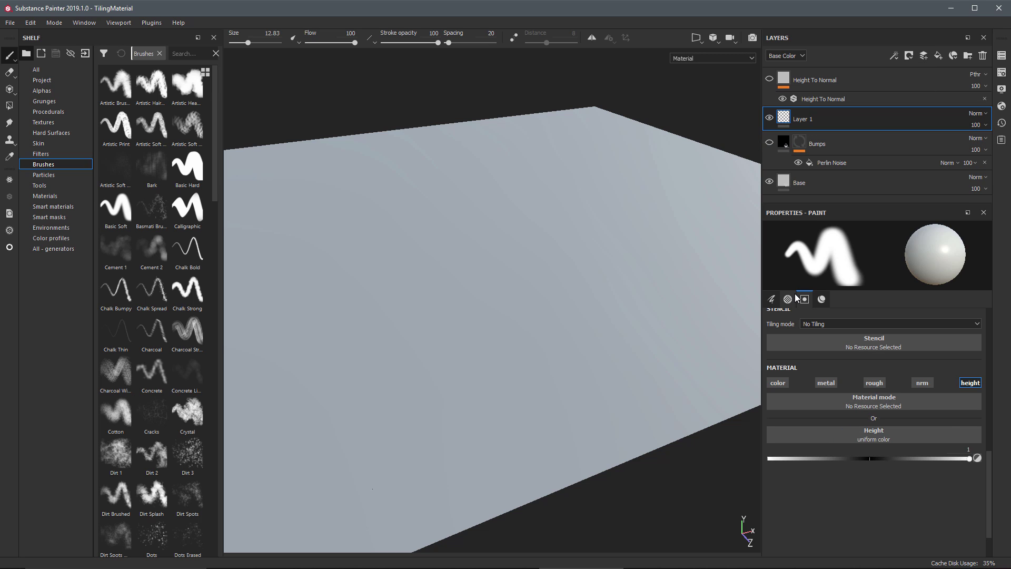
click(916, 458)
mouse_move(915, 459)
mouse_down()
mouse_move(934, 460)
mouse_move(925, 460)
mouse_up()
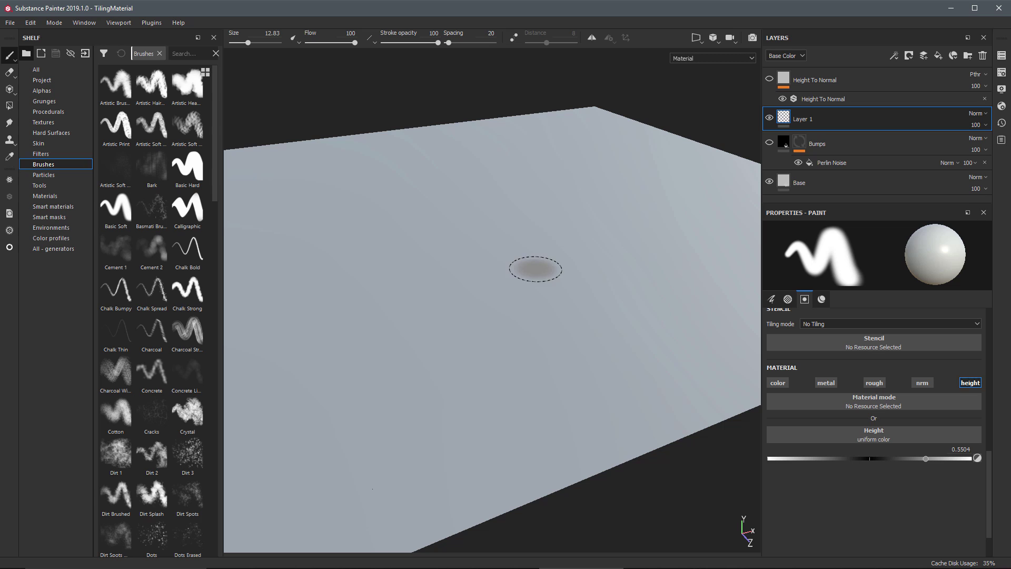
click(116, 208)
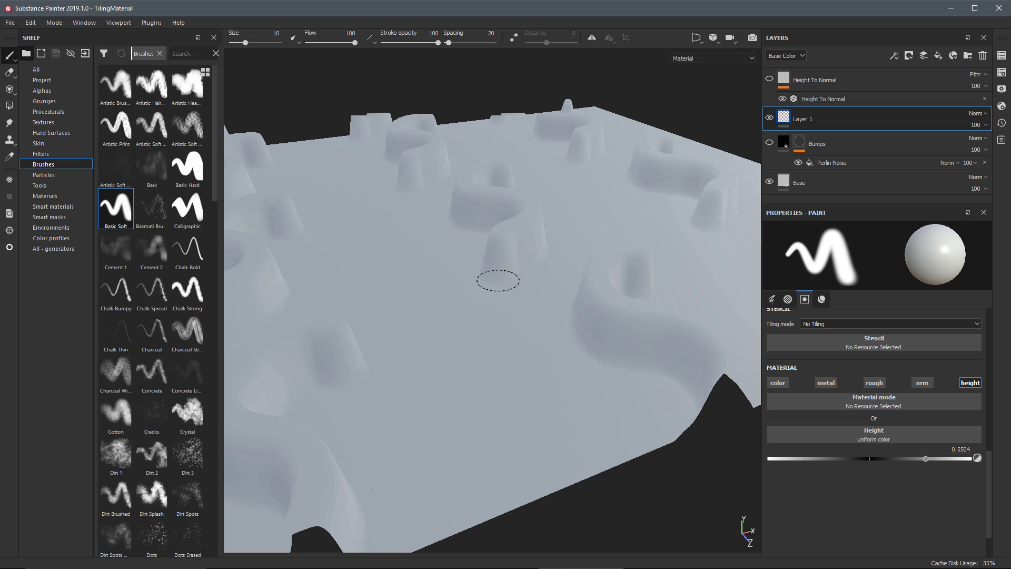
mouse_move(515, 300)
alt+mouse_down()
mouse_move(557, 293)
mouse_move(554, 331)
mouse_move(521, 332)
alt+mouse_up()
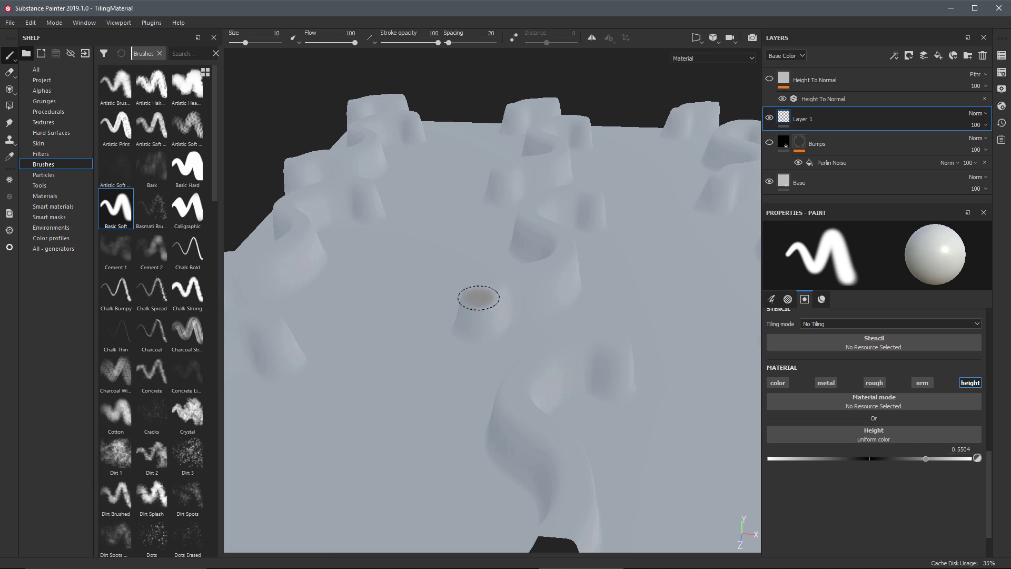
mouse_move(559, 277)
alt+mouse_down()
mouse_move(653, 418)
mouse_move(609, 356)
mouse_move(610, 372)
mouse_move(553, 334)
mouse_move(673, 418)
mouse_move(633, 392)
mouse_move(673, 380)
mouse_move(611, 402)
mouse_move(615, 390)
mouse_move(587, 426)
mouse_move(582, 393)
mouse_move(569, 402)
mouse_move(516, 226)
alt+mouse_up()
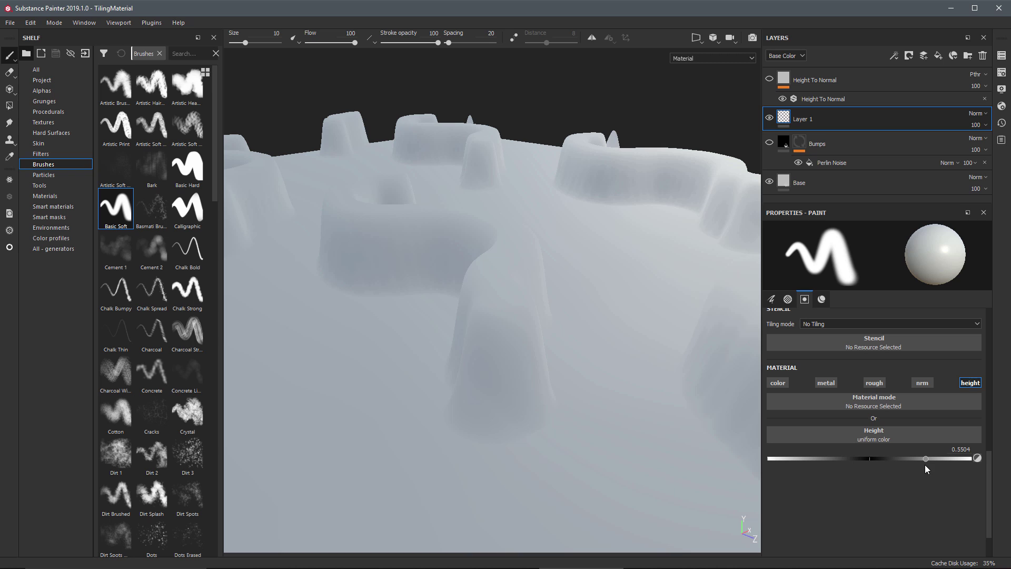
mouse_move(514, 323)
alt+mouse_down()
mouse_move(553, 301)
mouse_move(535, 280)
mouse_move(540, 266)
alt+mouse_up()
- Show the layers' Height channel blending and test Layer 1 at opacity 44 before restoring it
click(792, 56)
click(776, 72)
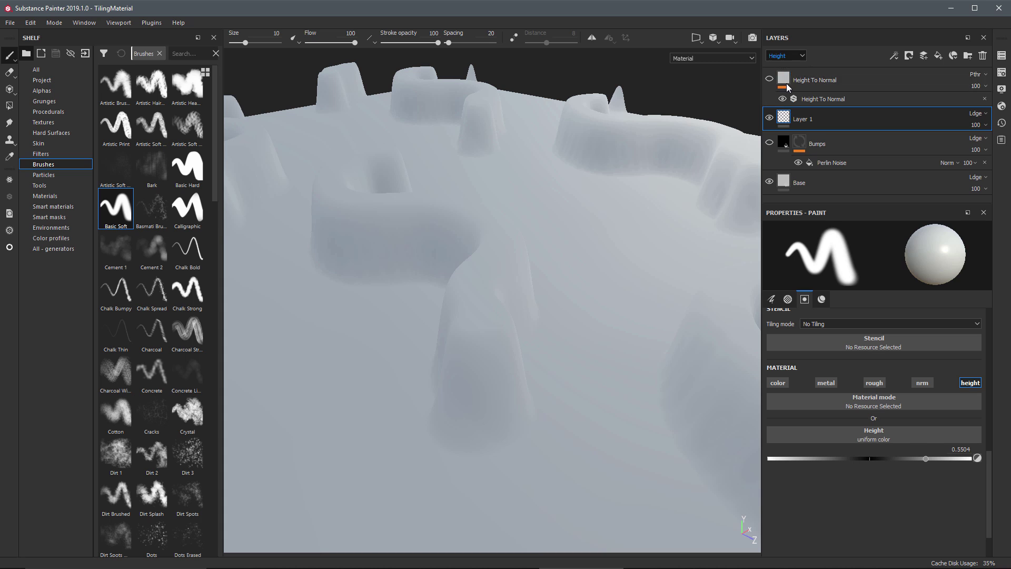
click(976, 125)
drag(992, 145, 1009, 150)
click(894, 55)
- Add a Levels effect on Layer 1's Height channel, test it, then delete it
click(911, 108)
click(840, 248)
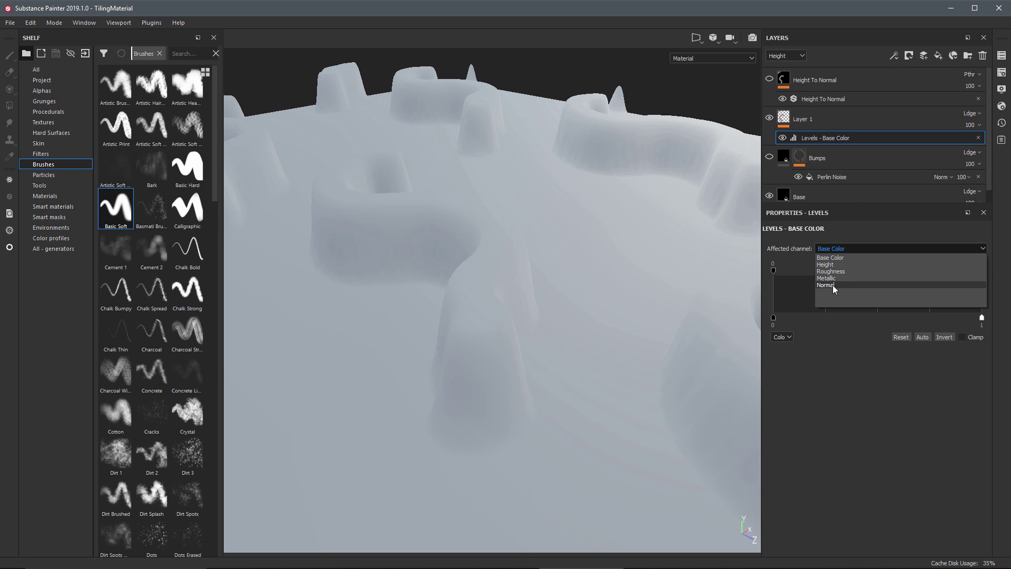
click(834, 270)
key(Down)
mouse_move(982, 318)
mouse_down()
mouse_move(901, 319)
mouse_move(982, 318)
mouse_up()
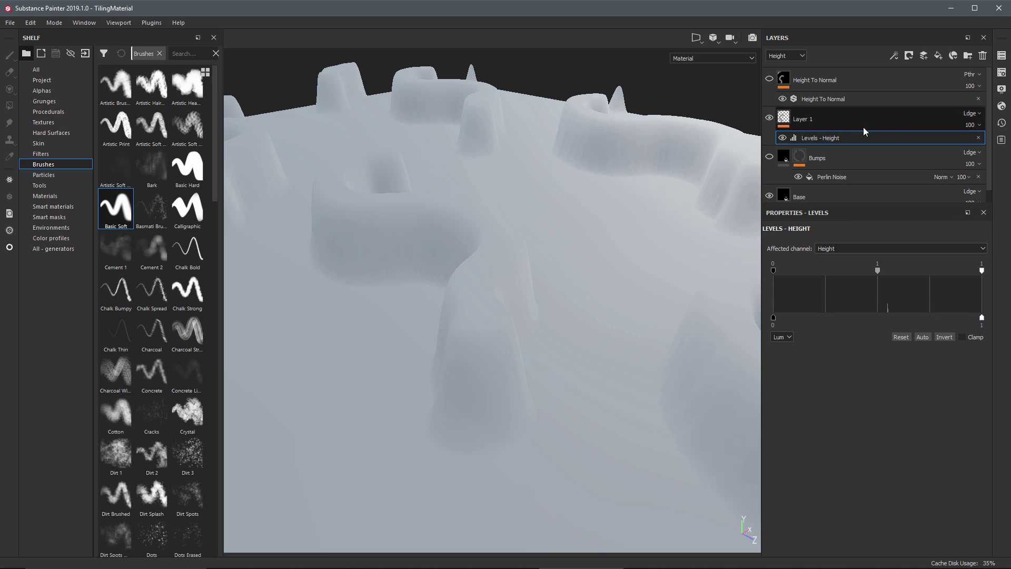
click(978, 138)
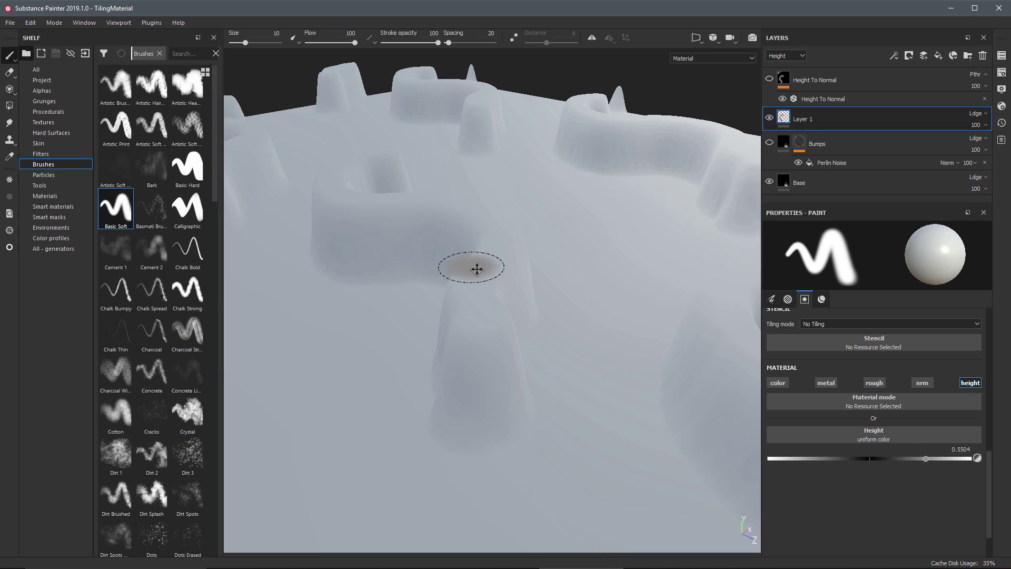
- Open and close the viewport display modes list without changing the view
scroll(497, 283, up, 3)
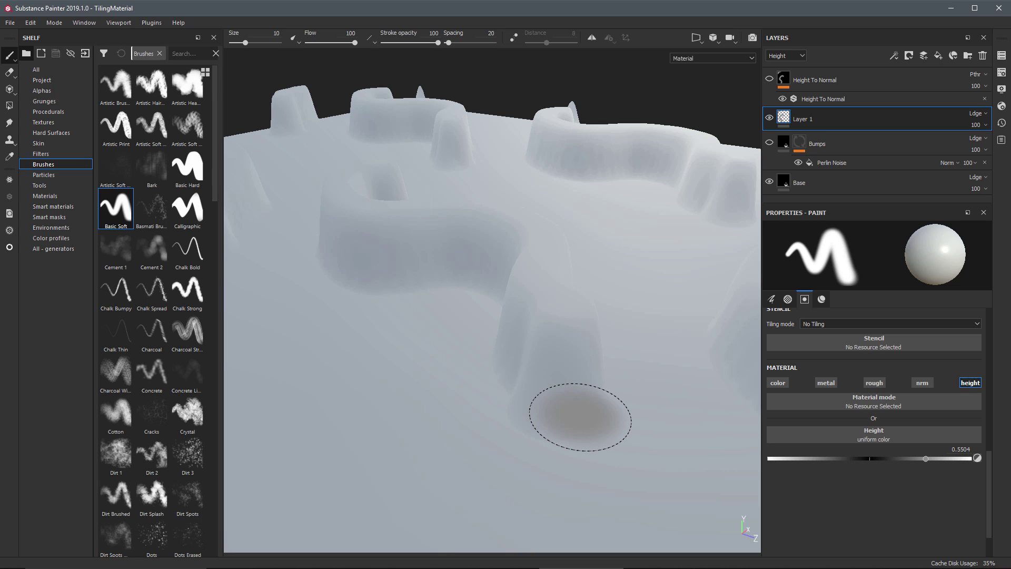
click(701, 58)
click(701, 59)
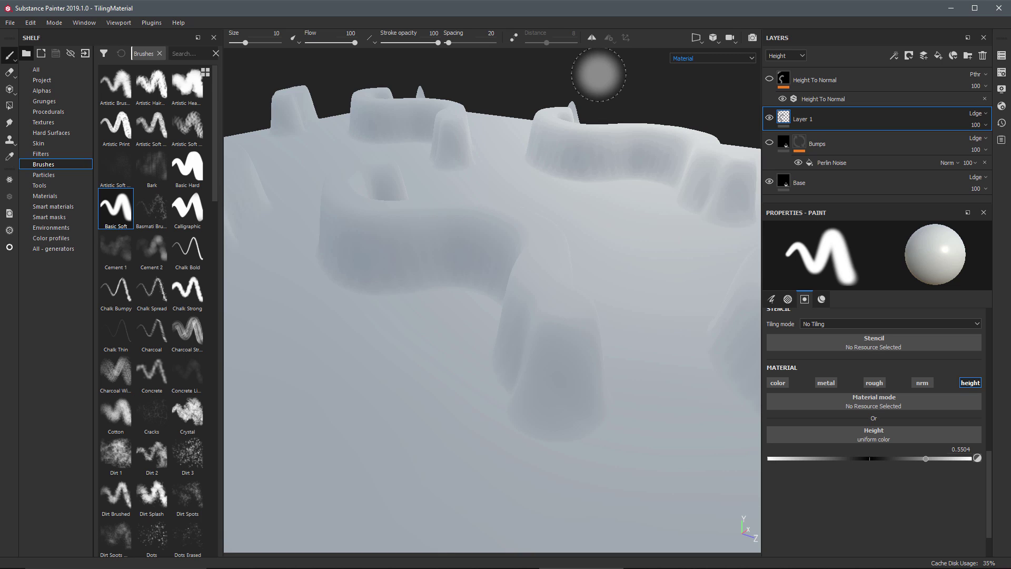
click(701, 58)
click(611, 84)
click(714, 59)
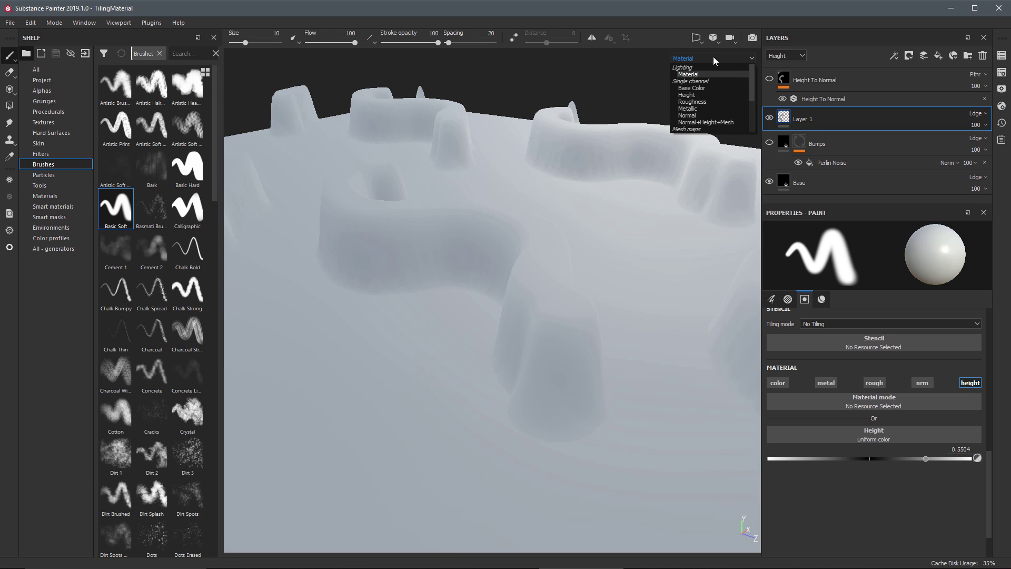
- Compare the strokes in the normal-and-height view and the material view from several angles
click(707, 122)
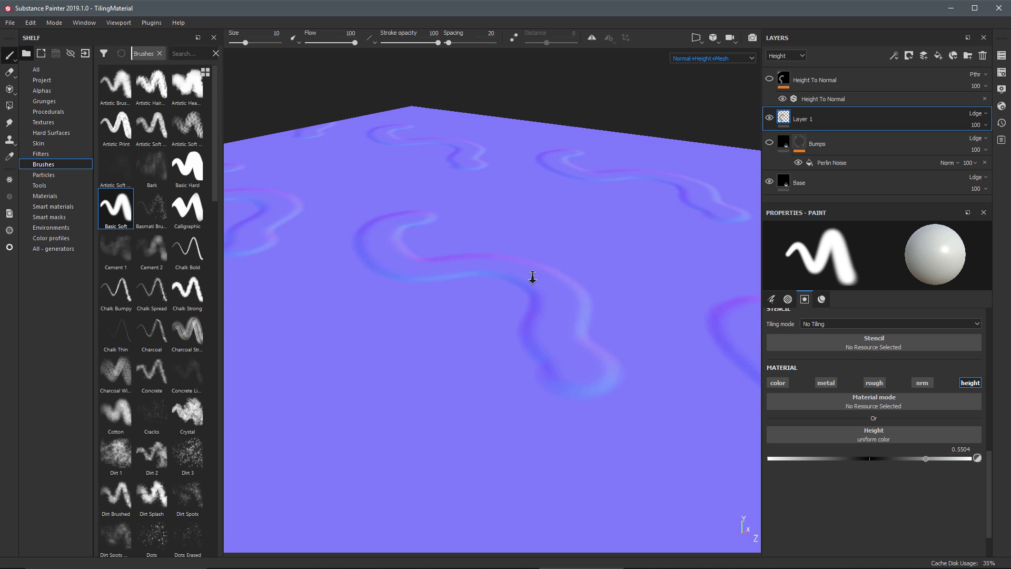
mouse_move(553, 316)
alt+mouse_down()
mouse_move(493, 334)
mouse_move(541, 329)
alt+mouse_up()
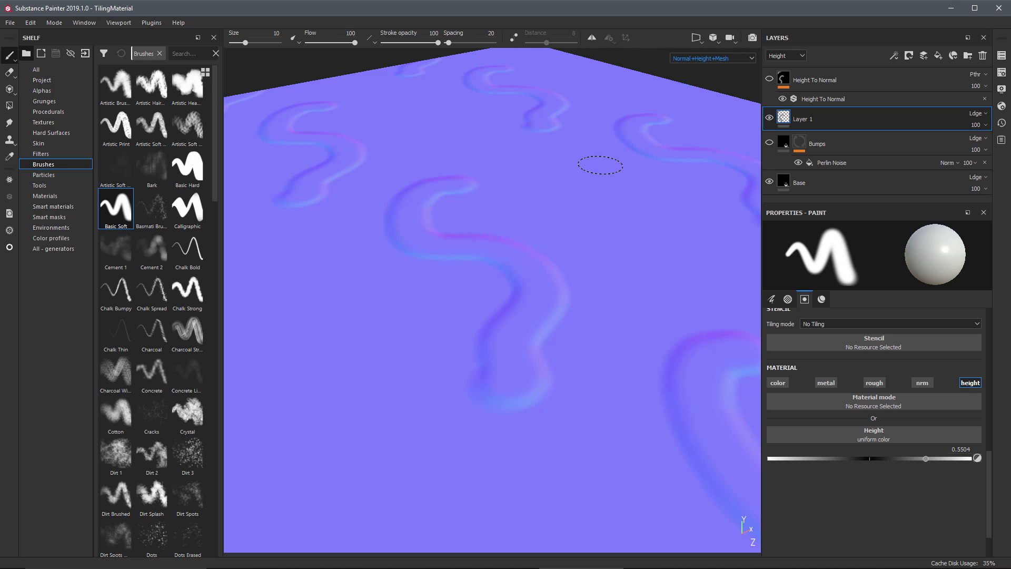
key(m)
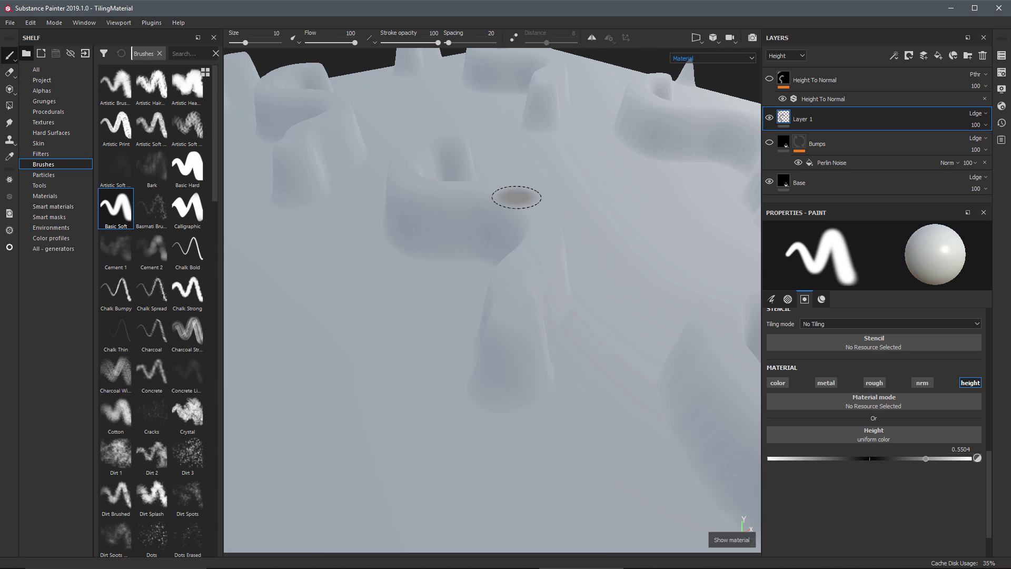
mouse_move(545, 320)
alt+mouse_down()
mouse_move(555, 346)
mouse_move(544, 357)
mouse_move(575, 359)
alt+mouse_up()
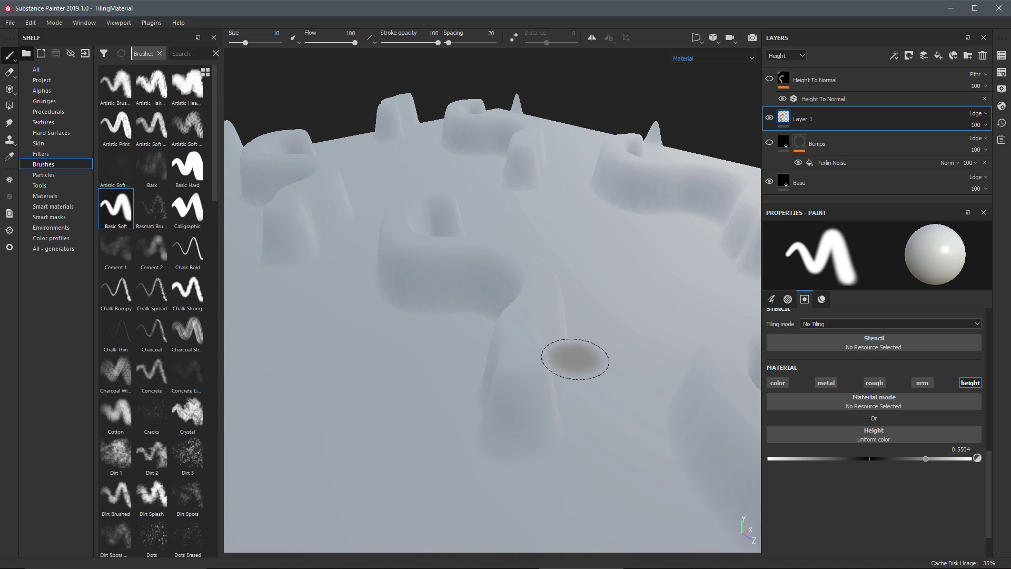
alt+right_drag(575, 359, 512, 233)
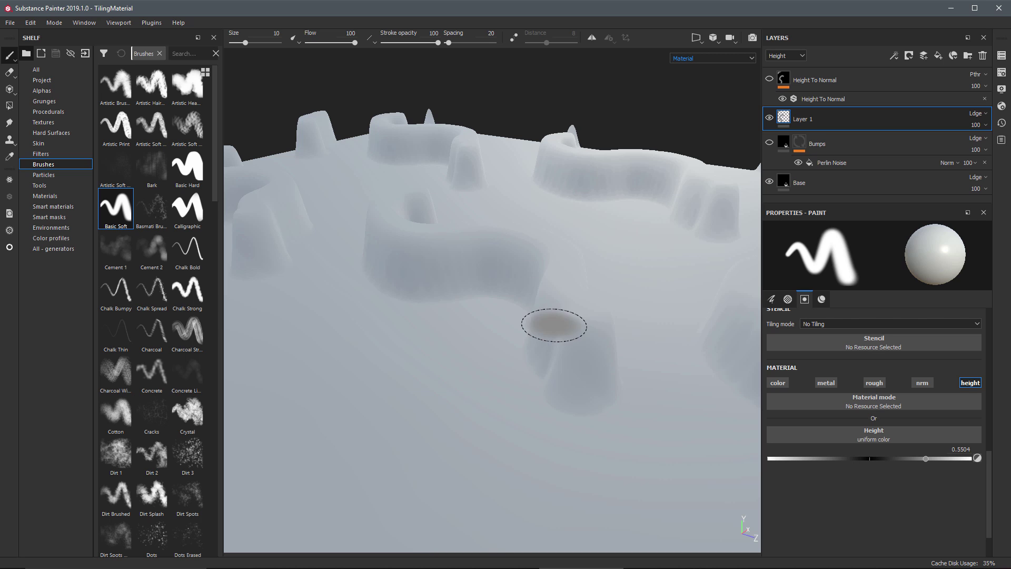
click(691, 59)
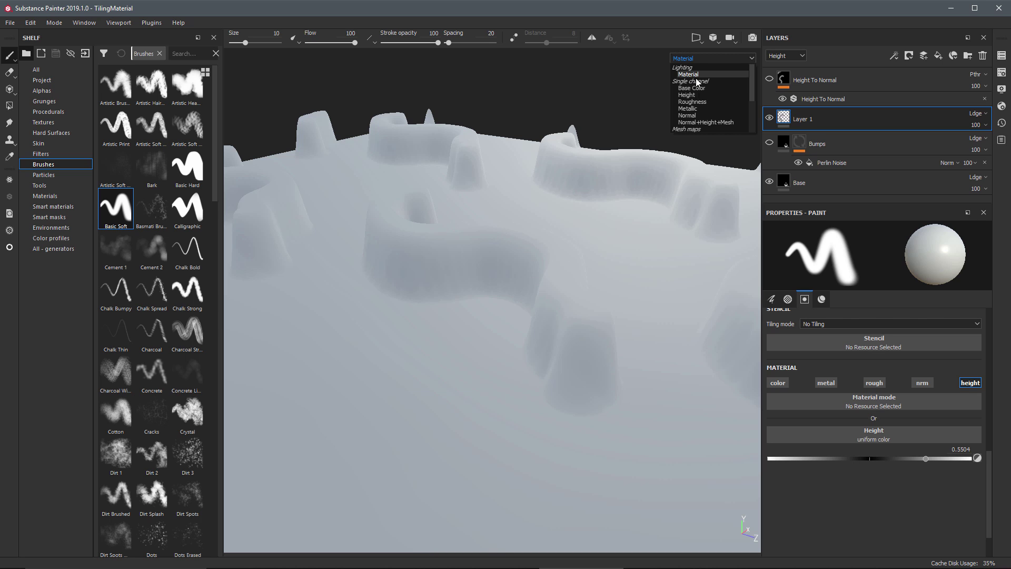
click(701, 122)
alt+drag(497, 326, 440, 354)
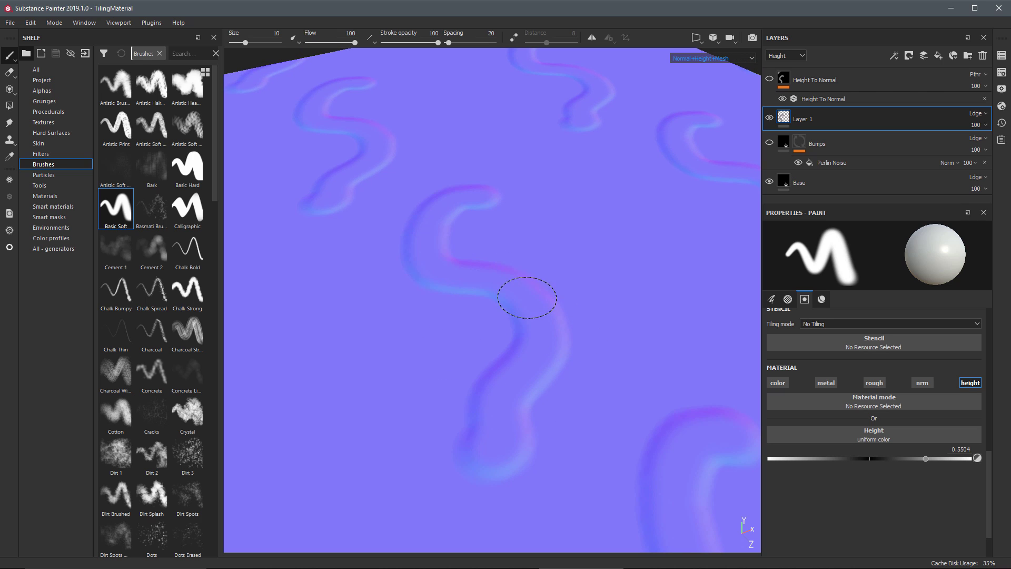
alt+middle_drag(527, 297, 575, 254)
- Paint two more wavy strokes on Layer 1, raising paint height to 1, then view the material relief
click(831, 124)
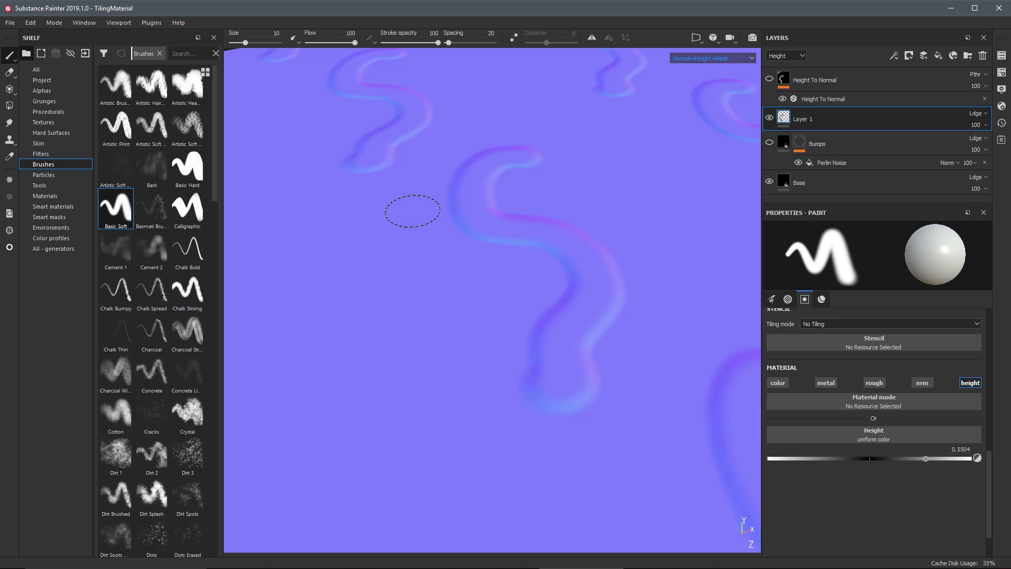
mouse_move(406, 187)
mouse_down()
mouse_move(399, 210)
mouse_move(438, 259)
mouse_move(492, 291)
mouse_move(455, 361)
mouse_move(466, 400)
mouse_up()
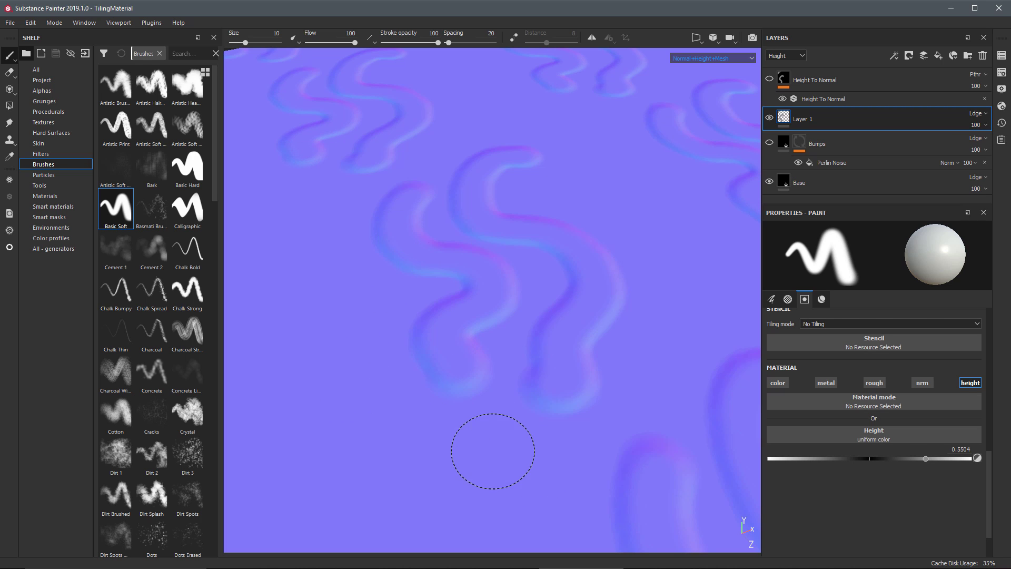
alt+drag(570, 280, 443, 276)
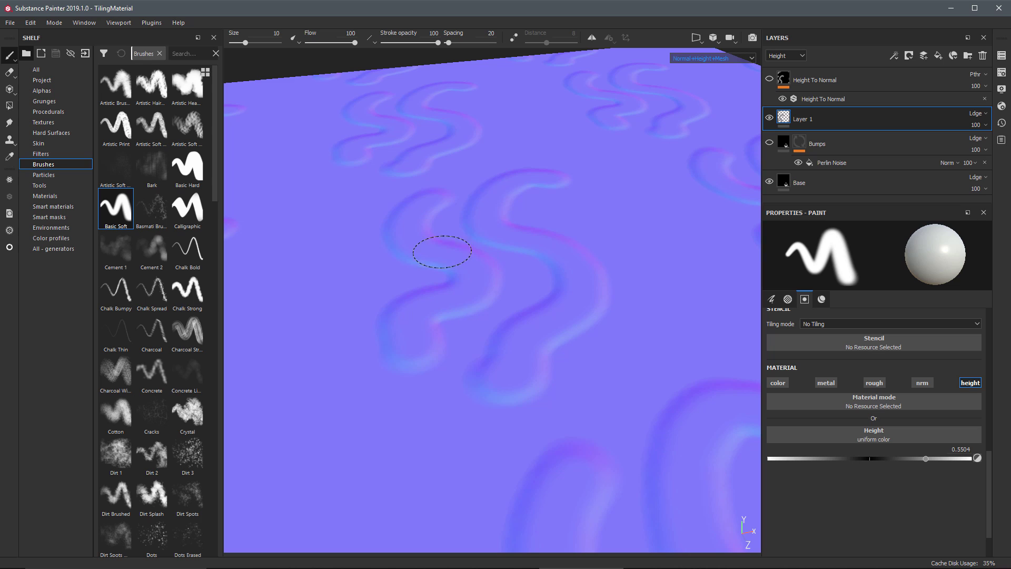
alt+middle_drag(598, 290, 527, 286)
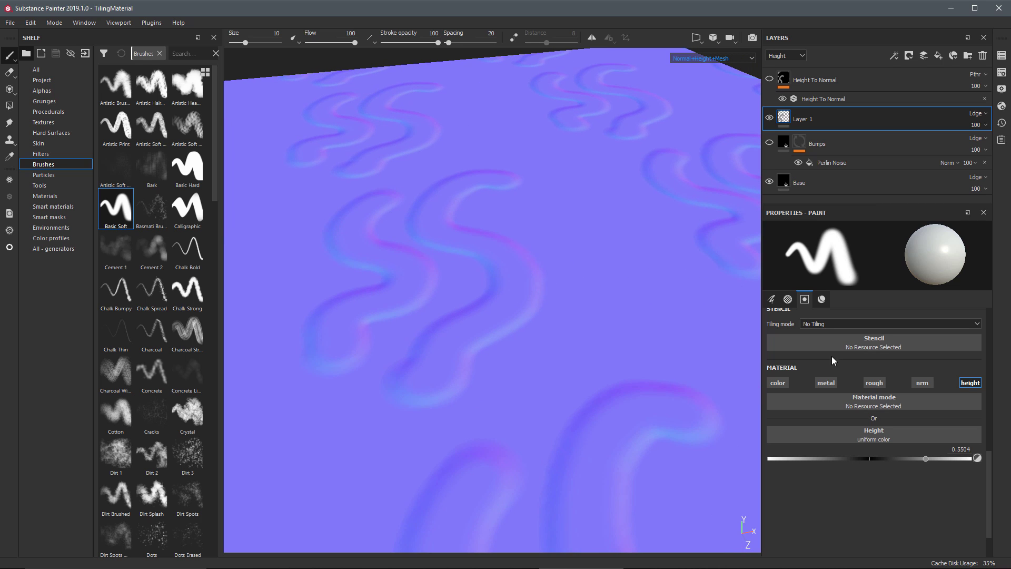
drag(943, 456, 972, 462)
mouse_move(553, 192)
mouse_down()
mouse_move(542, 207)
mouse_move(582, 320)
mouse_move(548, 369)
mouse_move(537, 339)
mouse_move(531, 352)
mouse_up()
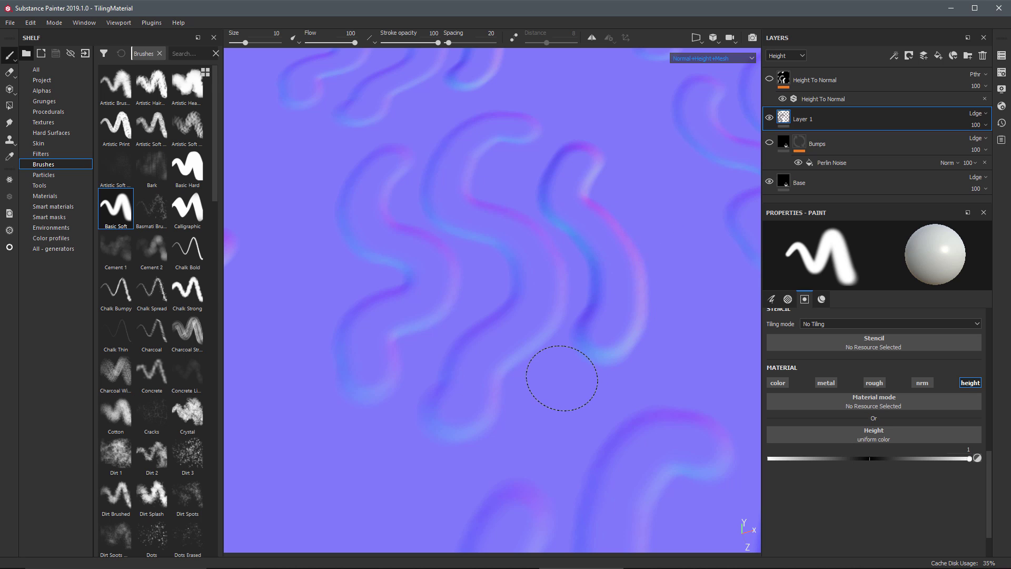
alt+drag(555, 390, 583, 402)
key(m)
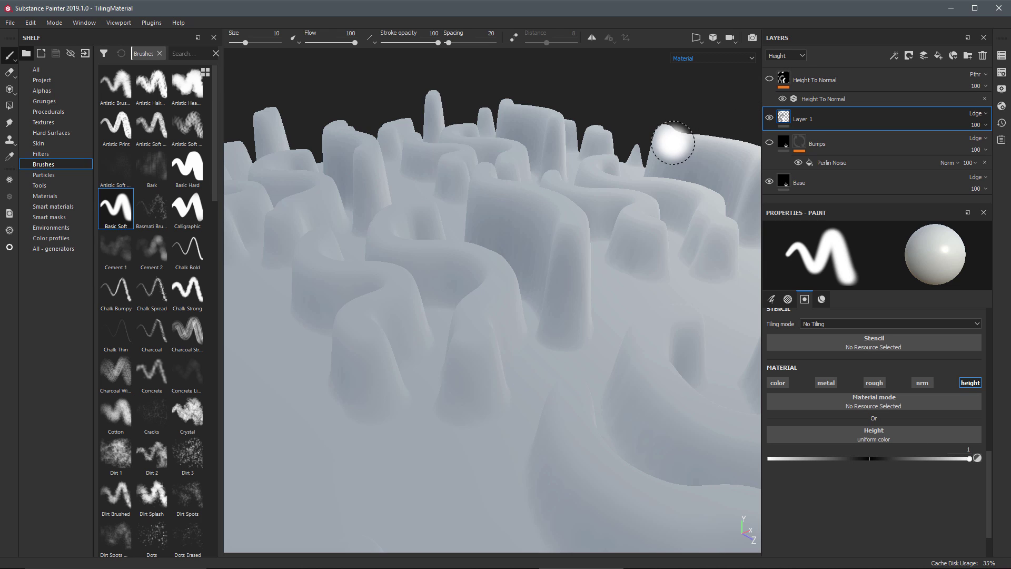
- Delete the old Height To Normal layer and drag a new Height To Normal filter from the Filters shelf onto the stack
click(872, 83)
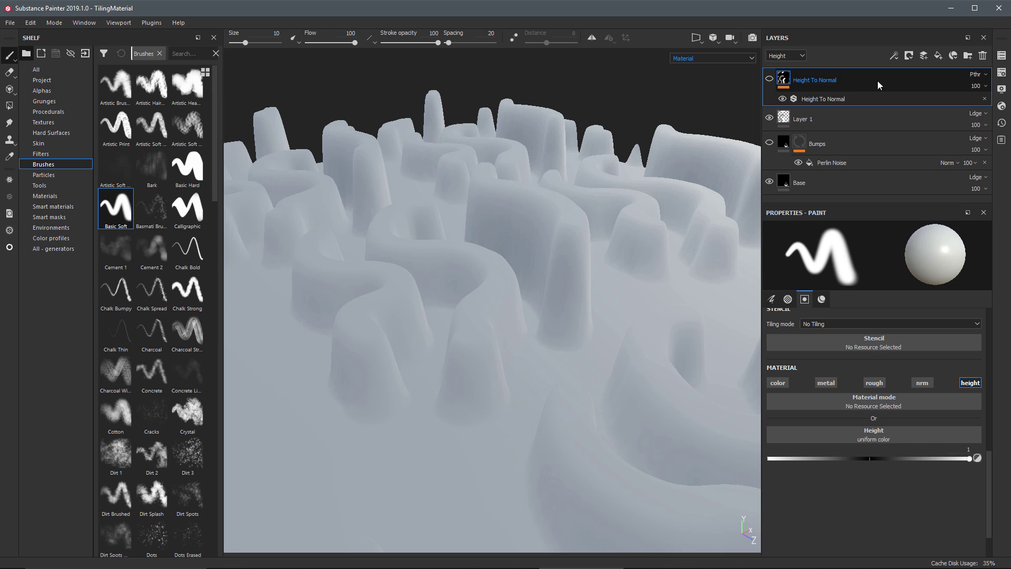
click(984, 55)
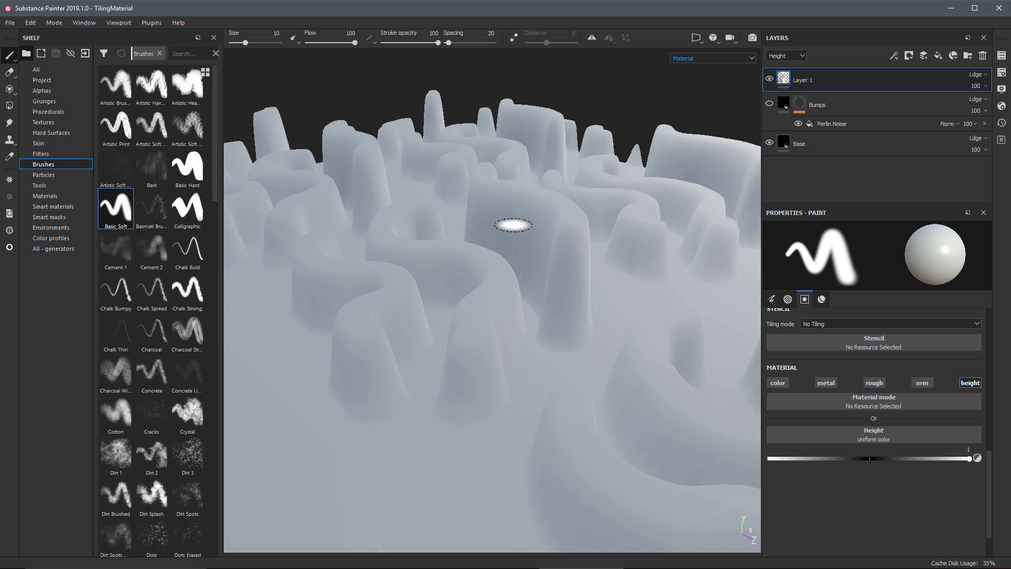
click(42, 154)
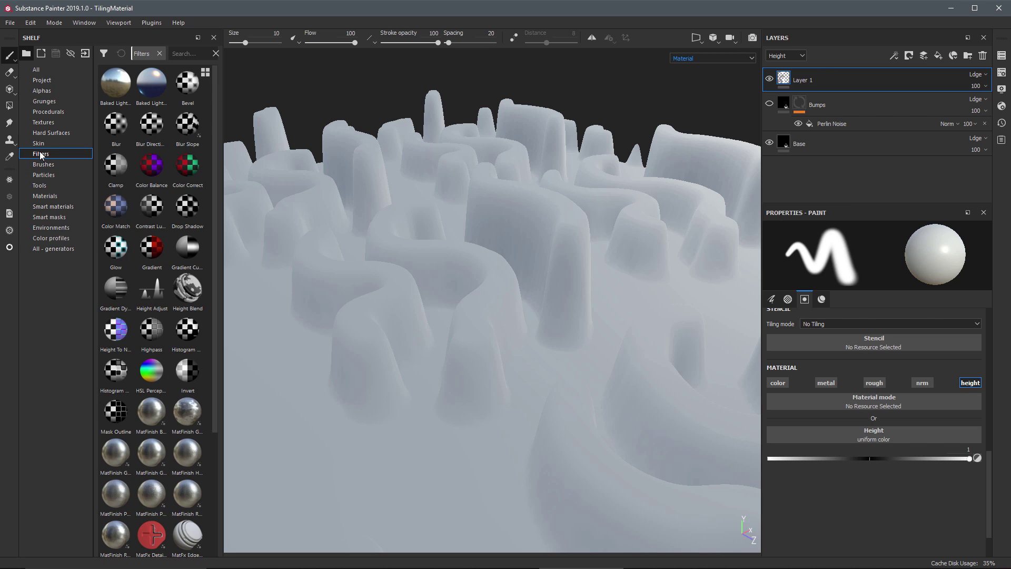
mouse_move(115, 330)
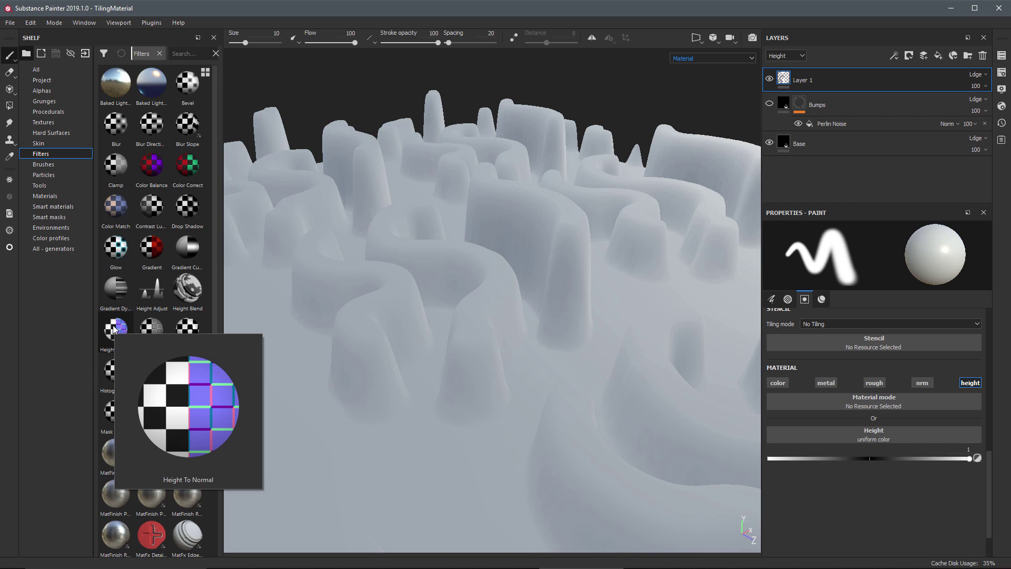
drag(115, 328, 849, 77)
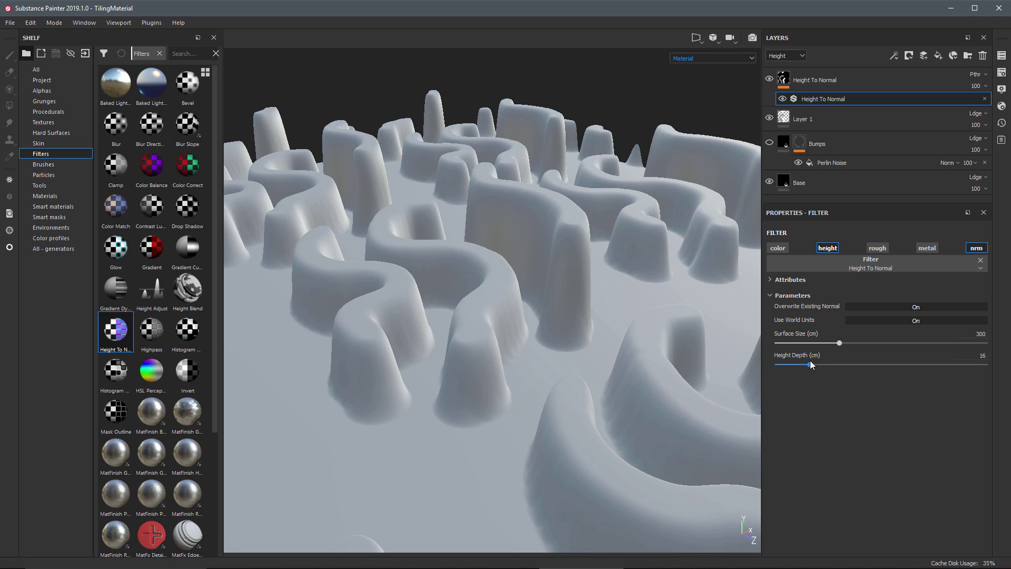
- Lower the filter's Height Depth to 13.32 and view the strokes in Normal+Height+Mesh mode
mouse_move(809, 364)
mouse_down()
mouse_move(783, 365)
mouse_move(805, 365)
mouse_up()
click(701, 59)
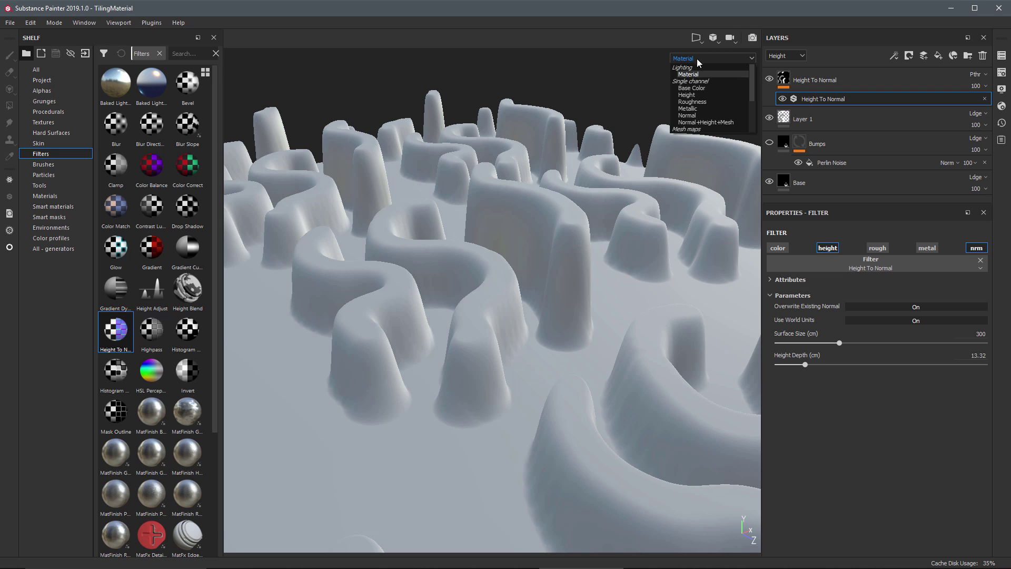
click(696, 122)
alt+drag(509, 289, 519, 350)
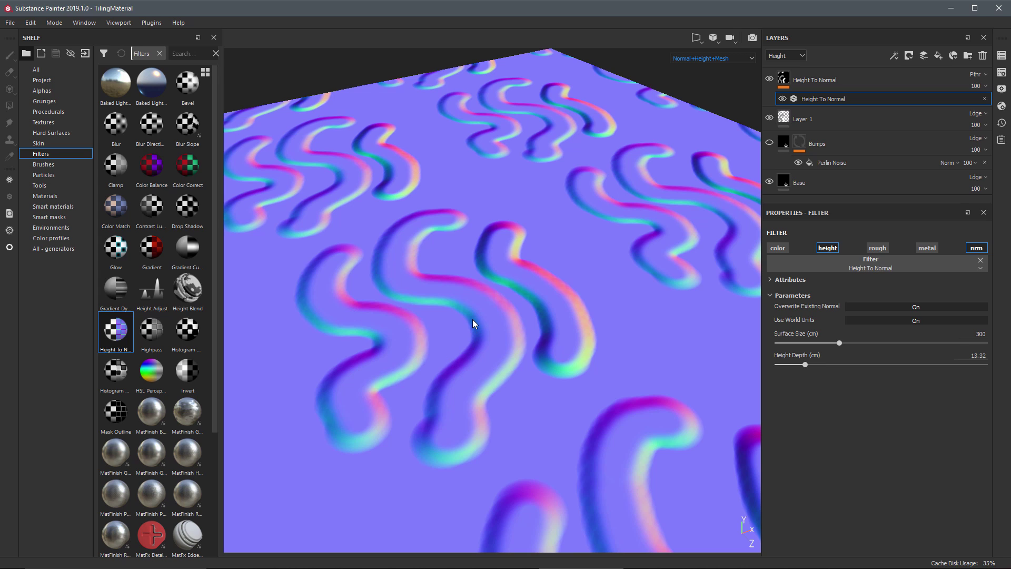
- Toggle the Height To Normal layer off and back on to compare normals, then switch to Material view
click(770, 79)
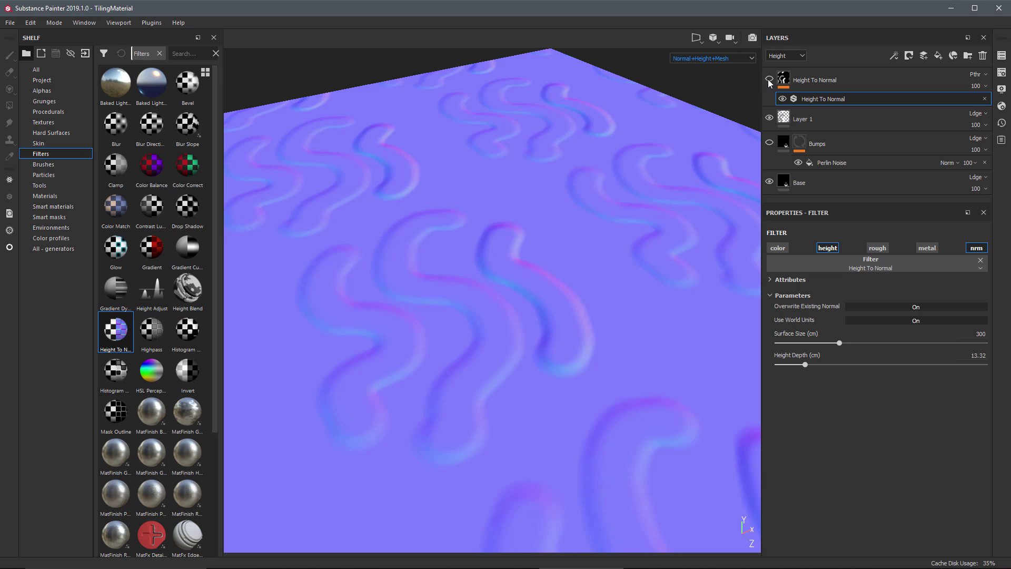
click(769, 79)
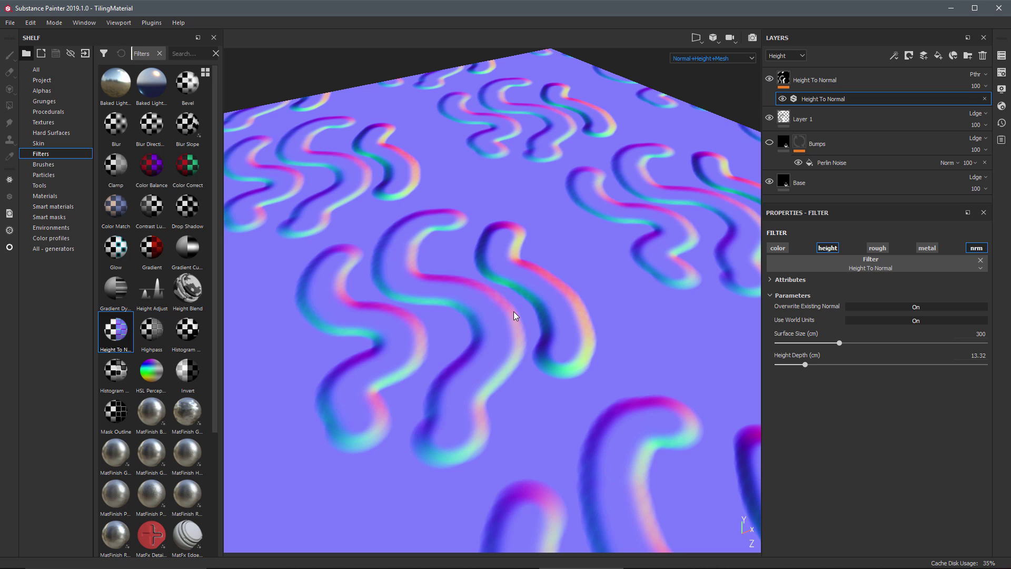
alt+drag(546, 329, 522, 334)
key(m)
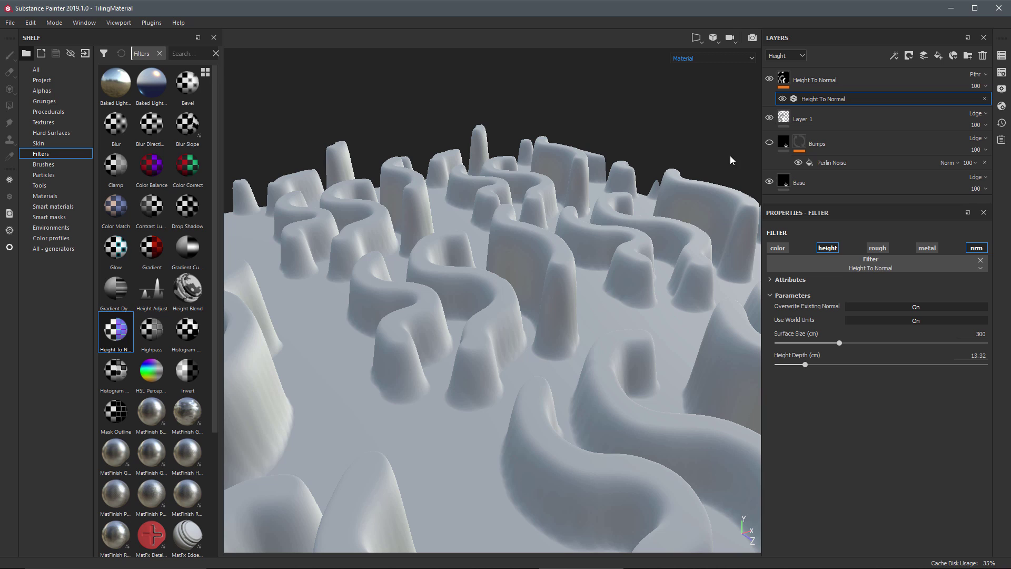
- Select Layer 1 in the Layers panel
click(820, 124)
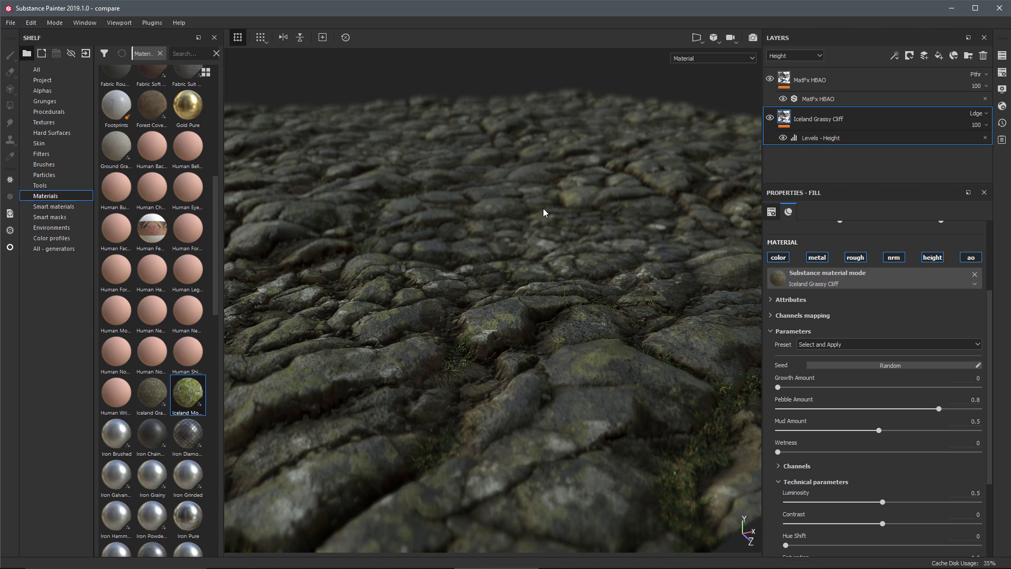
- Add Iceland Mossy Meadow from the Materials shelf as a new layer with height enabled
mouse_move(181, 391)
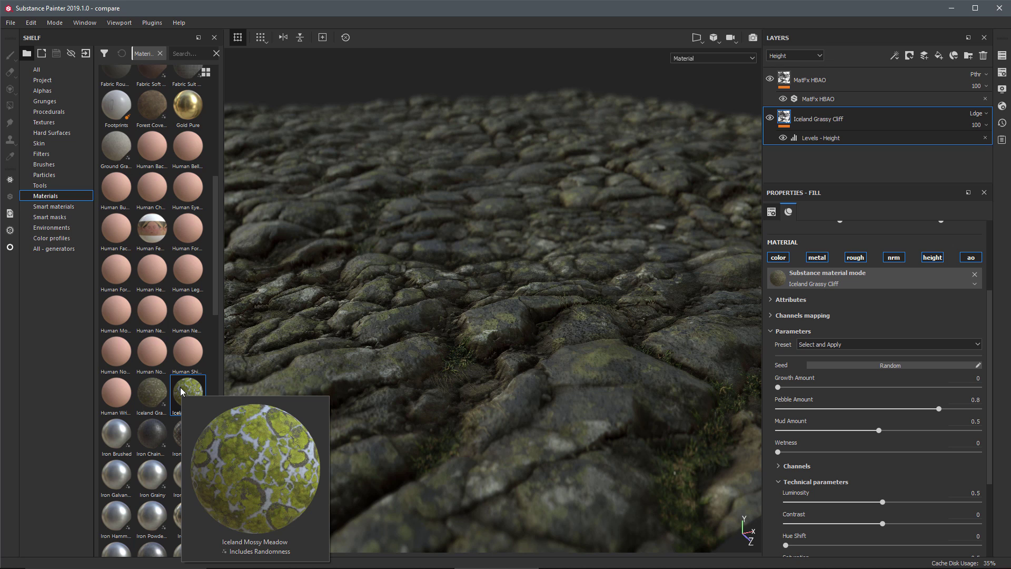
drag(181, 391, 912, 100)
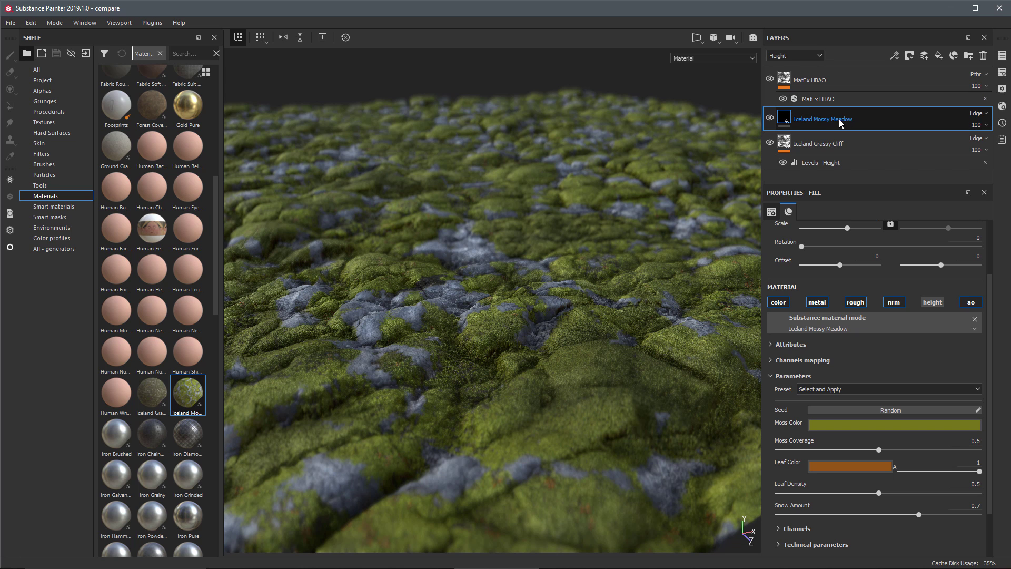
click(933, 303)
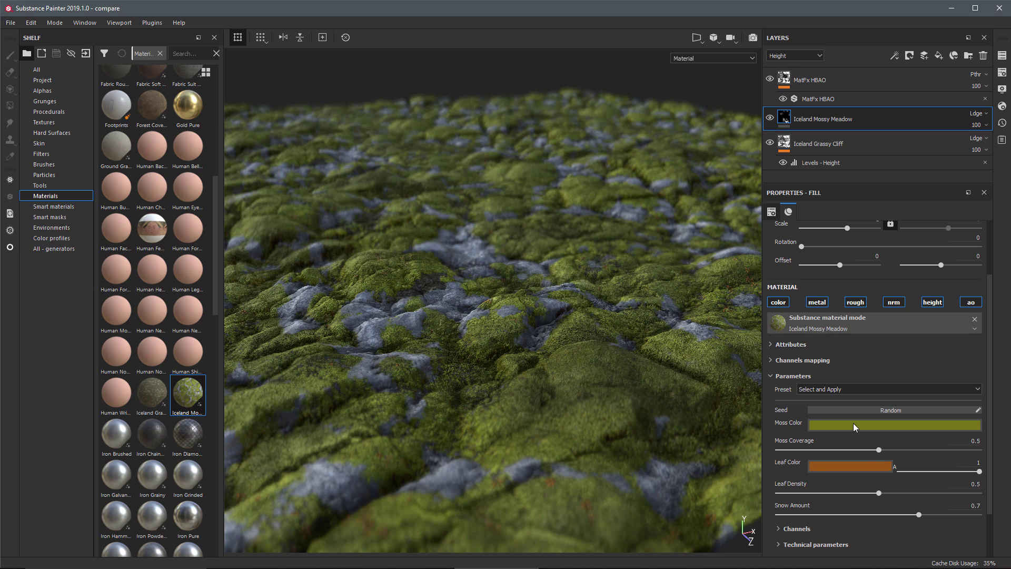
- Set the moss layer's Snow Amount to 0 and toggle its visibility to compare with bare rock
scroll(811, 469, down, 2)
drag(811, 457, 769, 457)
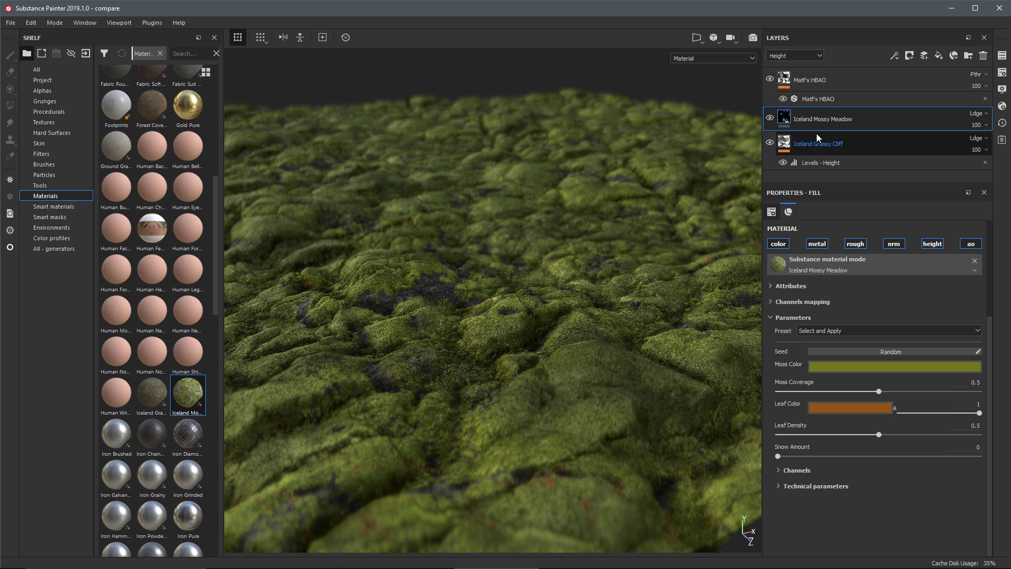
click(771, 118)
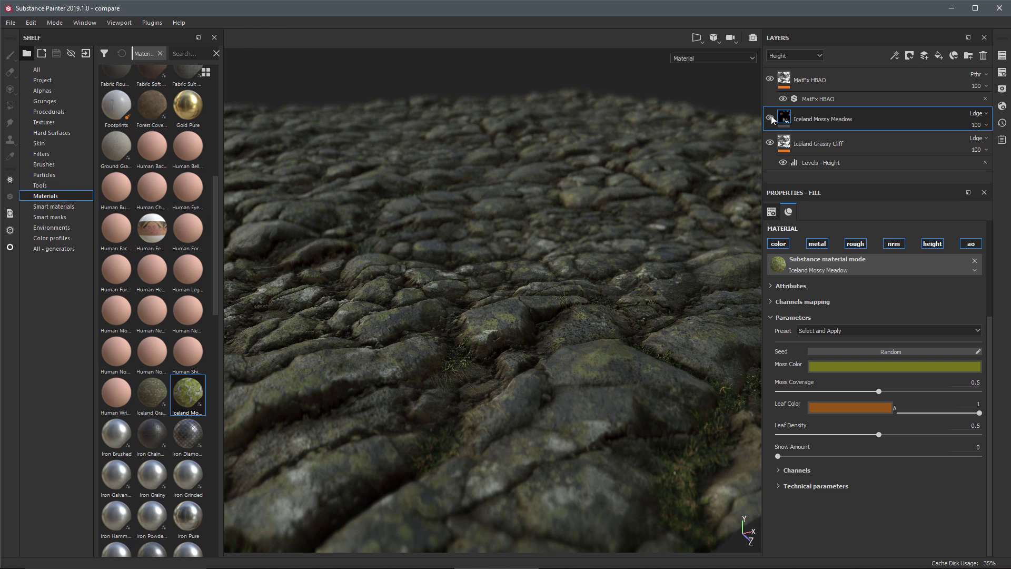
click(771, 118)
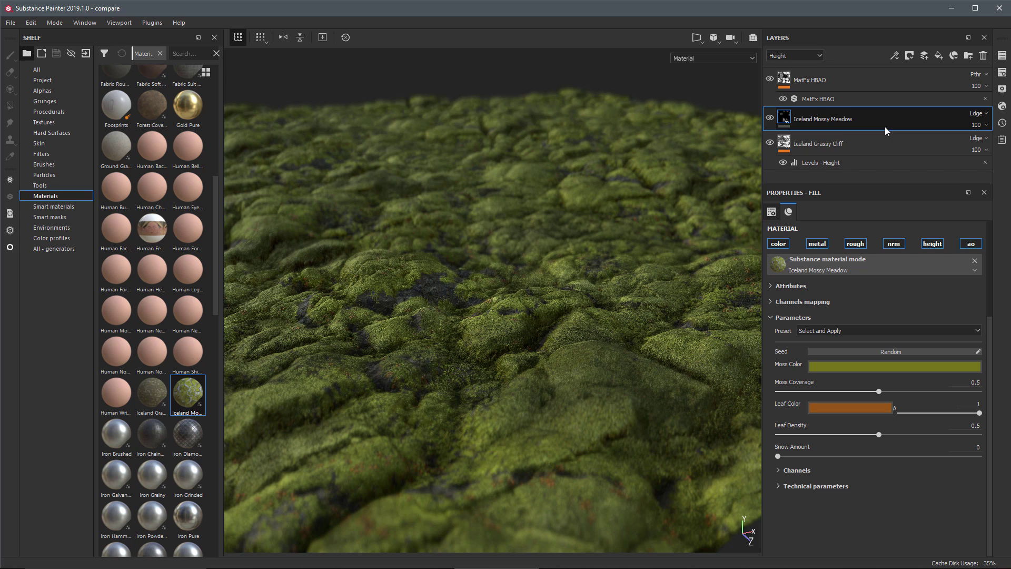
- Give the Iceland Mossy Meadow layer a Height Compare mask limiting moss to crevices
right_click(870, 118)
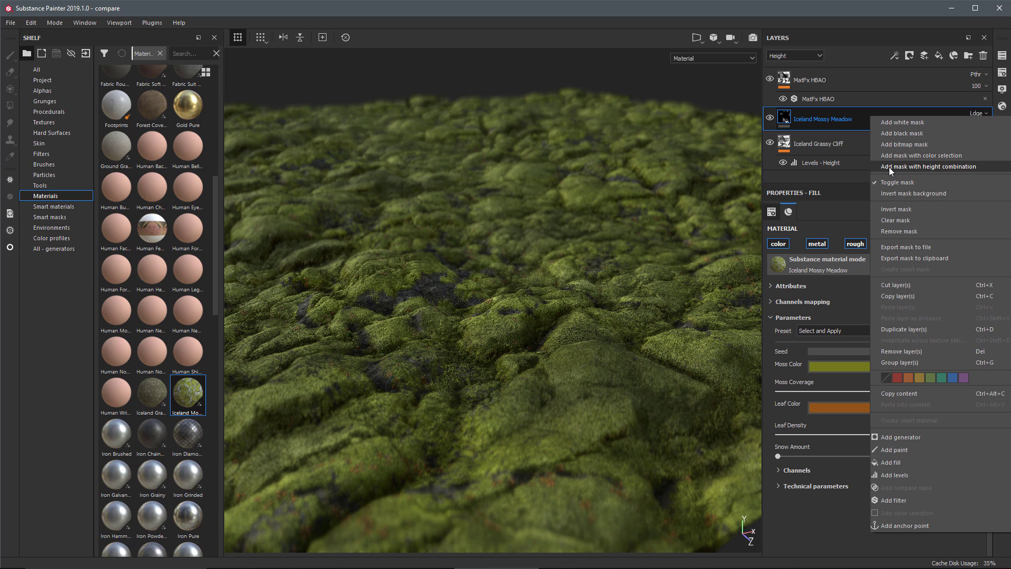
click(924, 166)
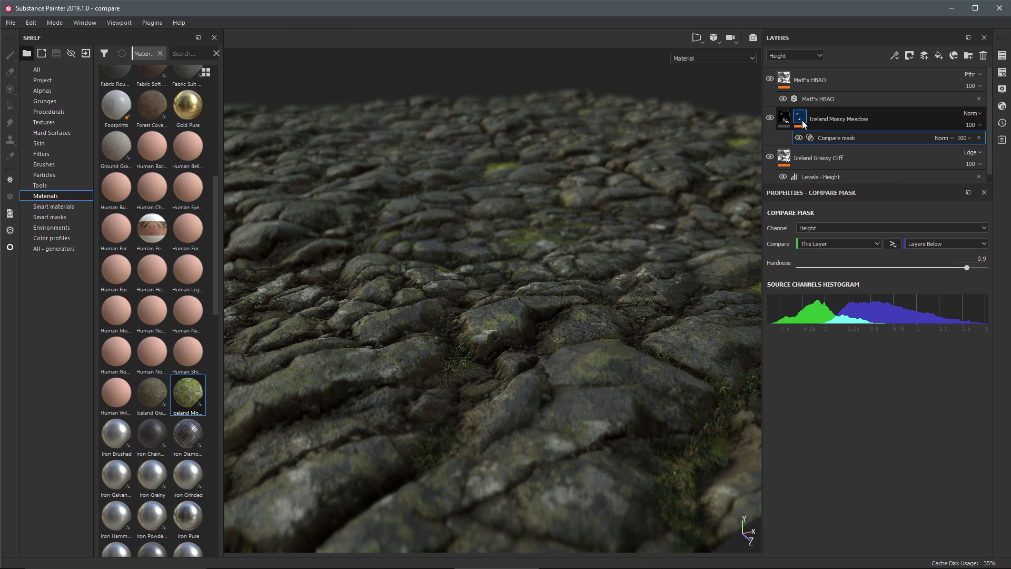
mouse_move(799, 120)
click(897, 57)
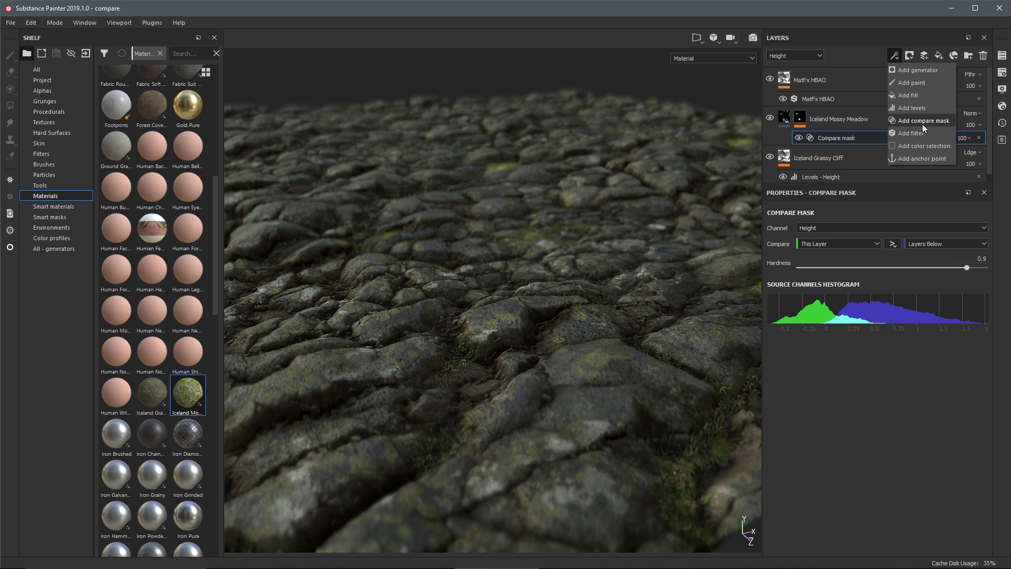
click(870, 53)
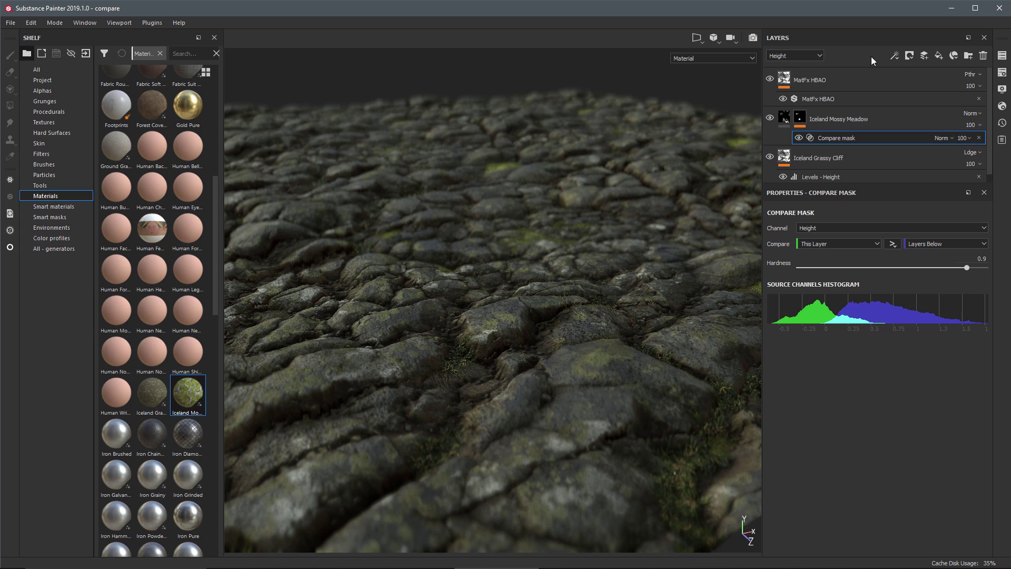
right_click(874, 116)
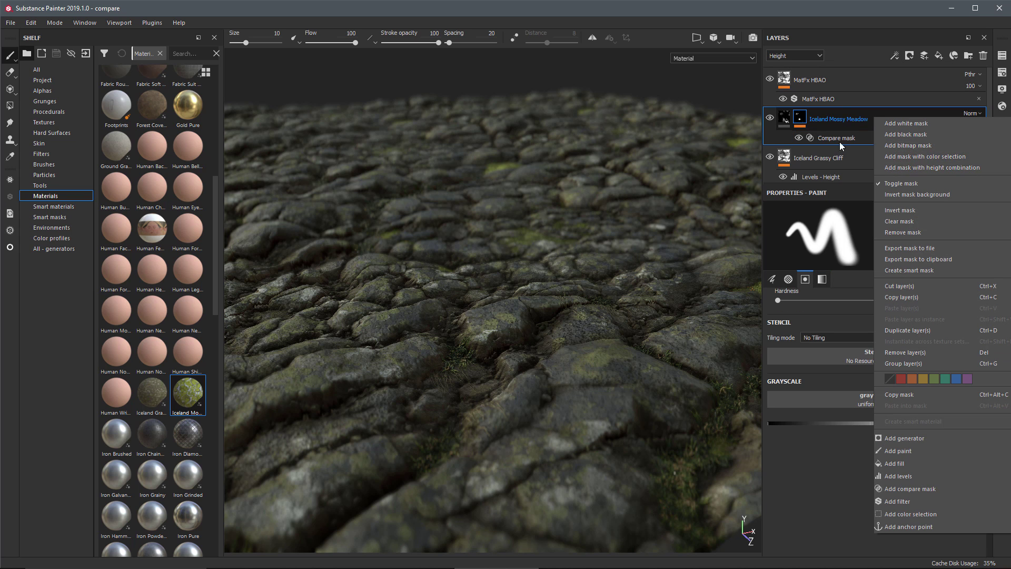
click(874, 113)
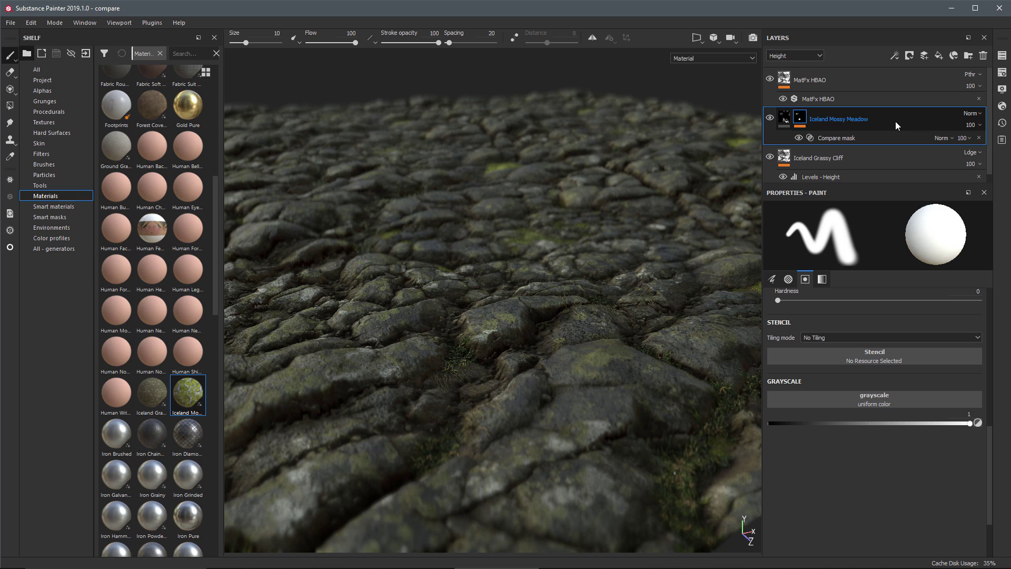
right_click(893, 118)
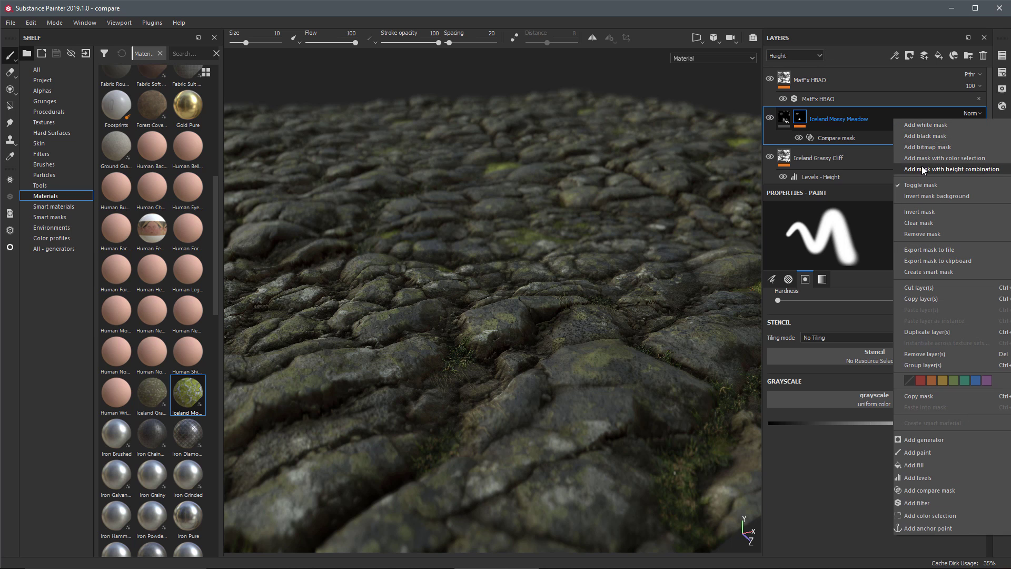
click(882, 113)
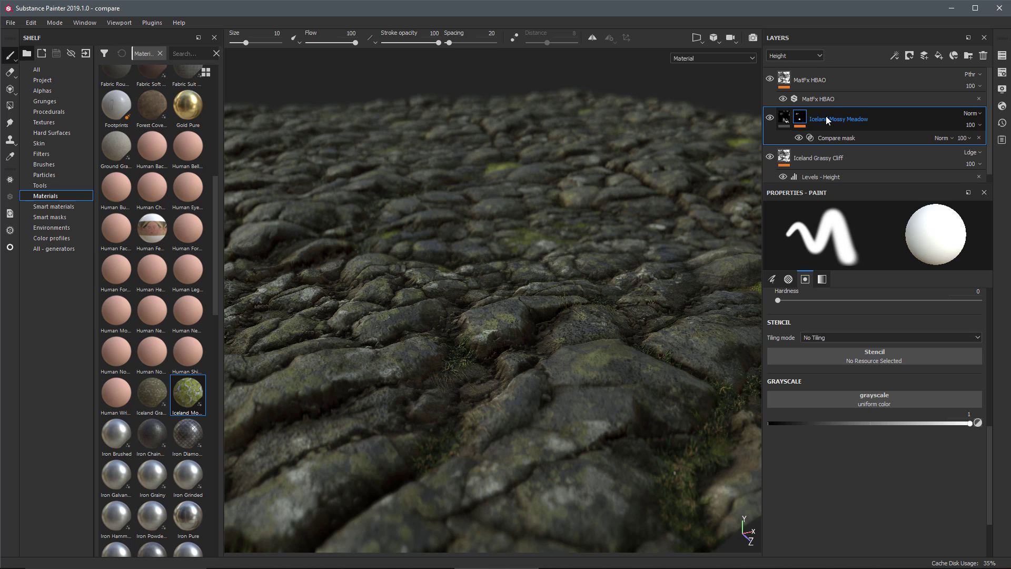
click(971, 113)
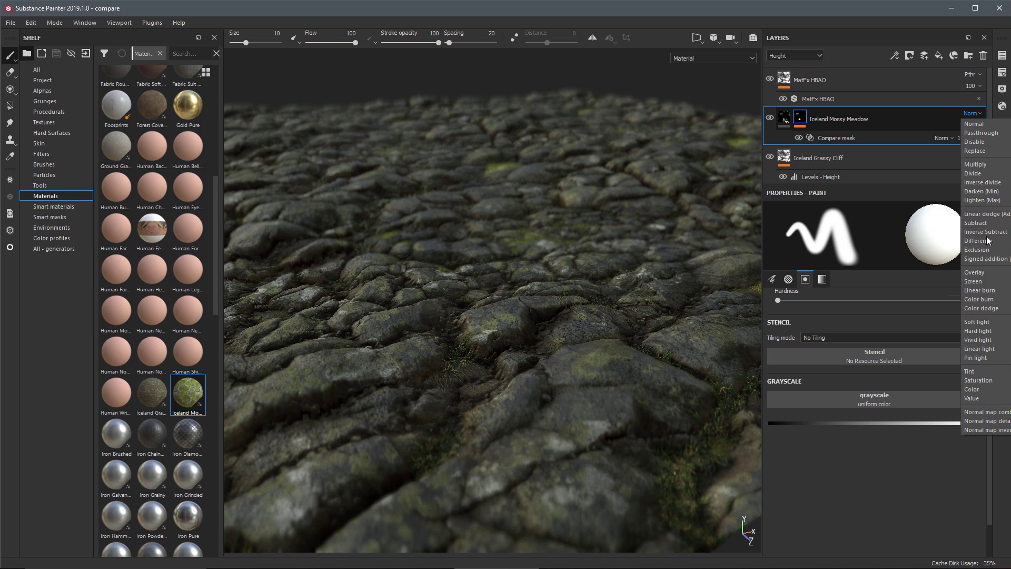
click(938, 127)
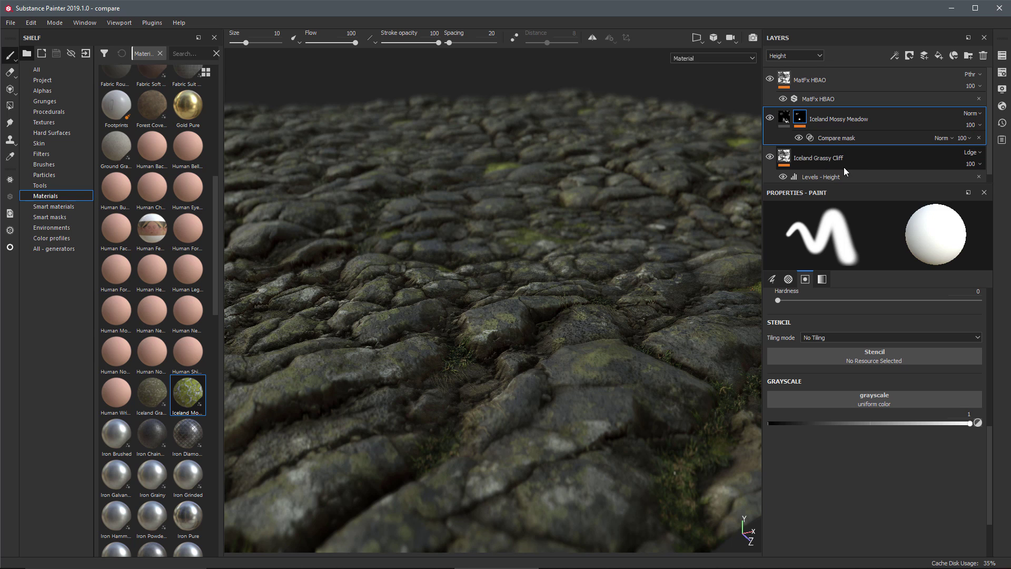
right_click(881, 115)
key(Escape)
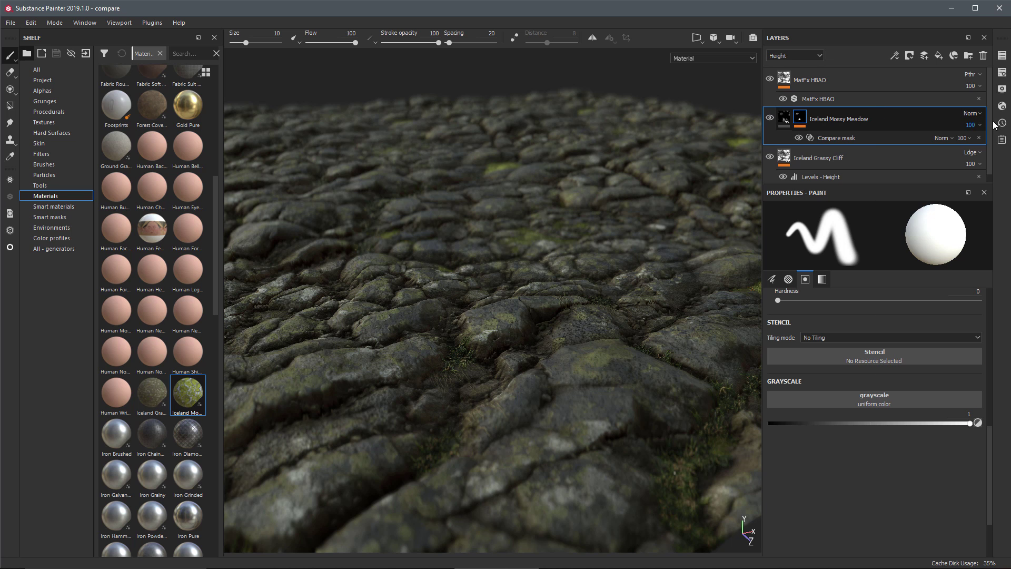